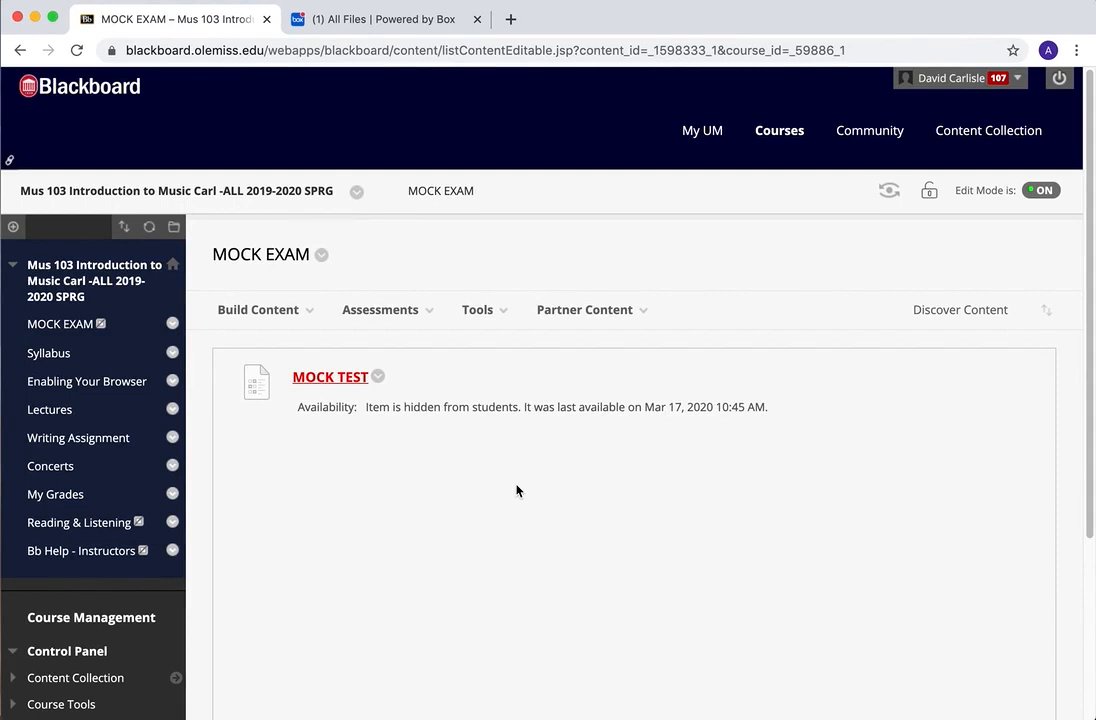
# Step: Open MOCK TEST for editing and open the Demo question in question set 8-9 for editing
pyautogui.click(377, 379)
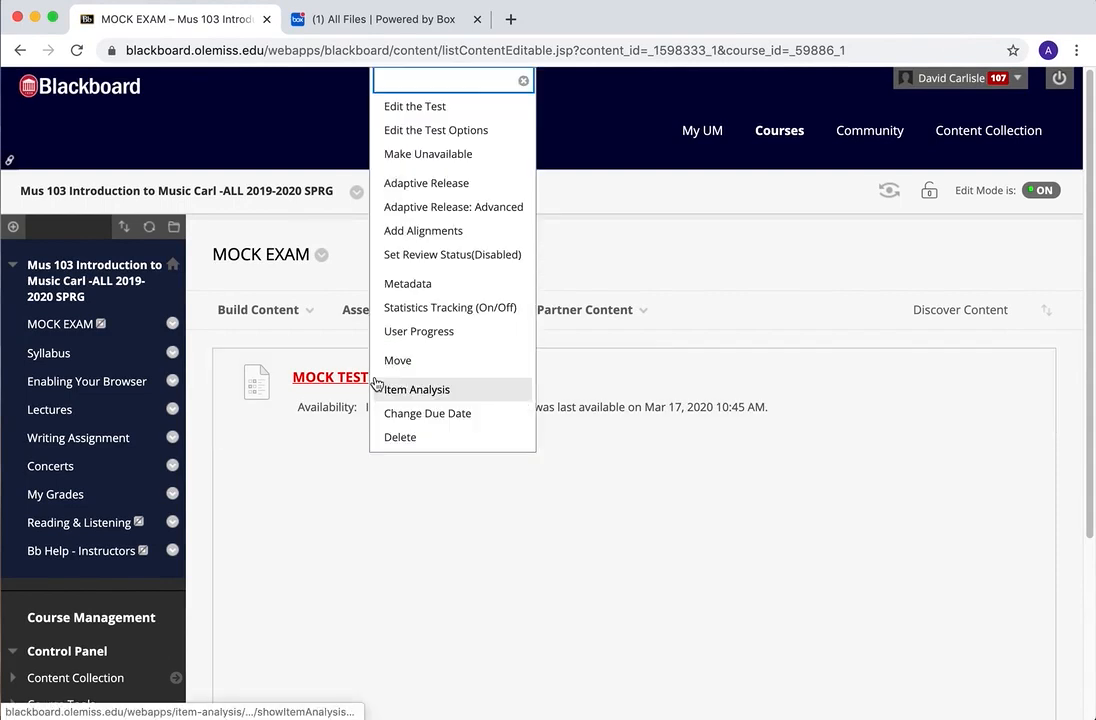
pyautogui.click(448, 110)
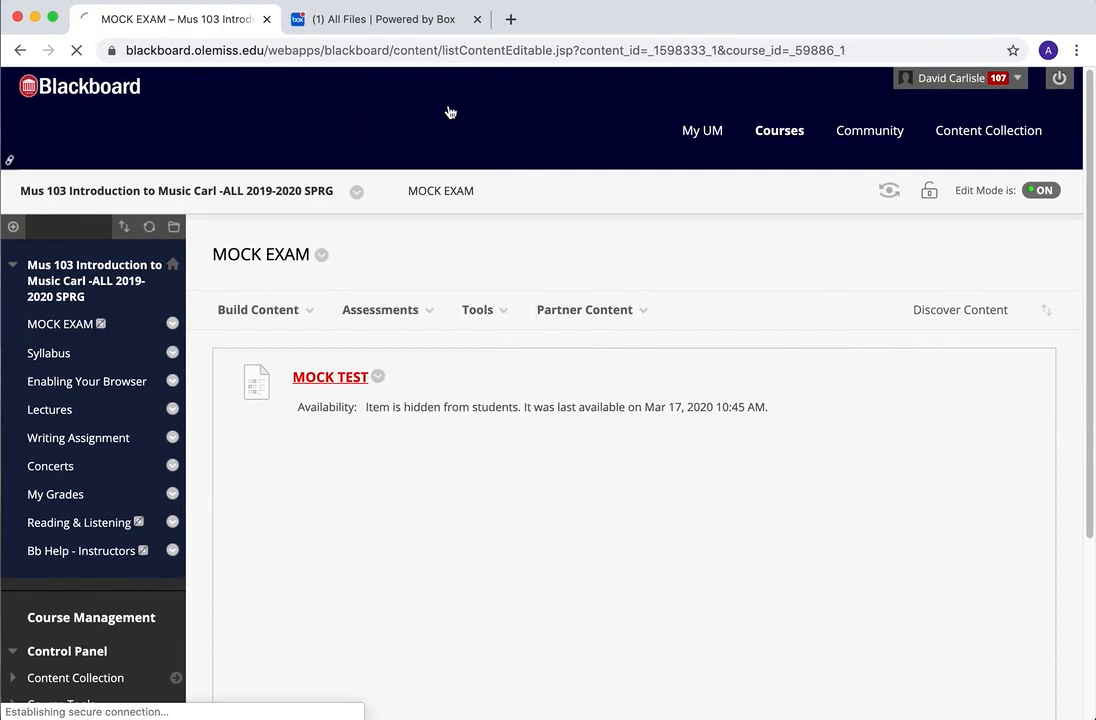
pyautogui.scroll(-15, 527, 244)
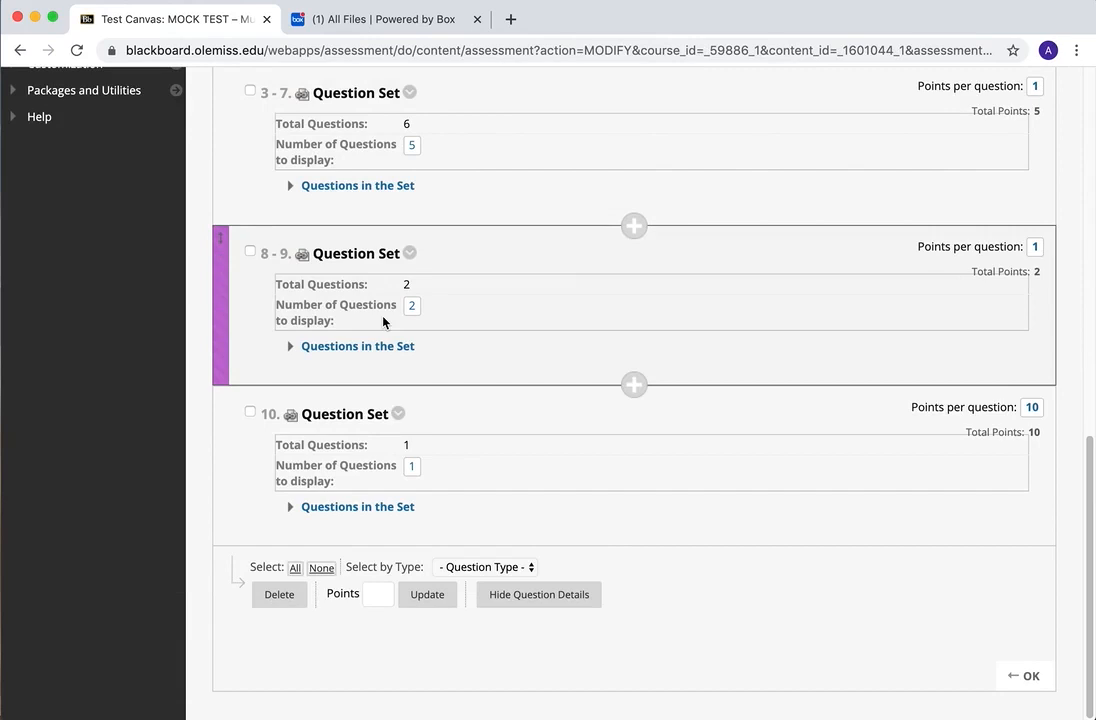
pyautogui.click(405, 346)
pyautogui.click(447, 430)
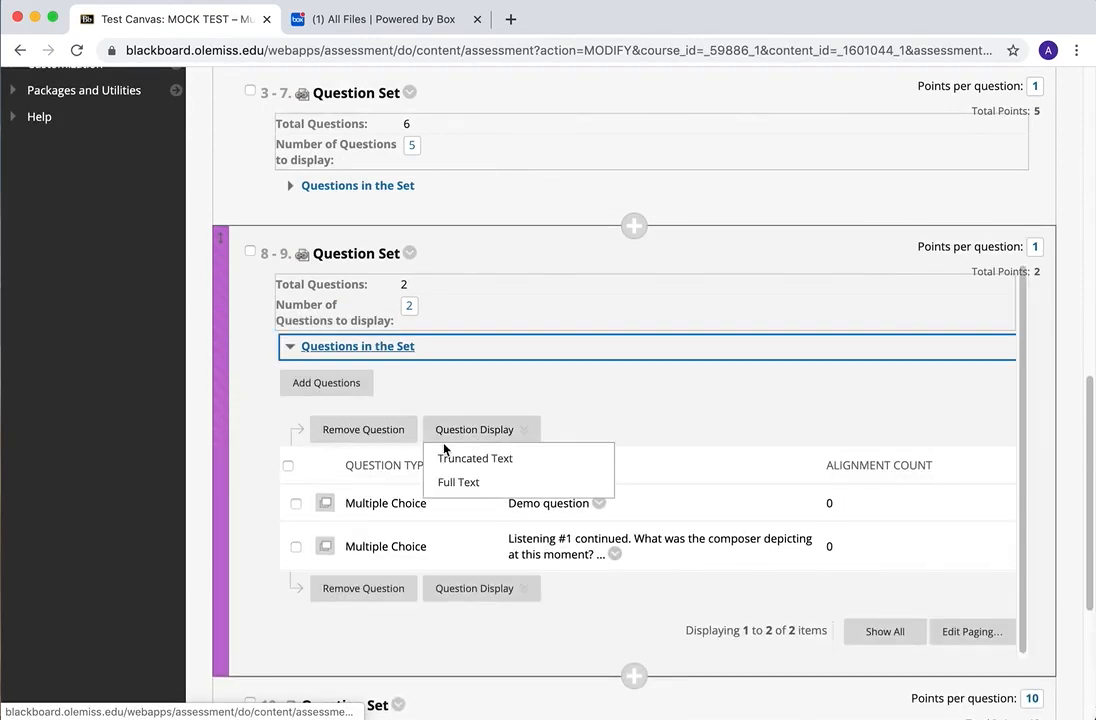
pyautogui.click(599, 505)
pyautogui.click(617, 474)
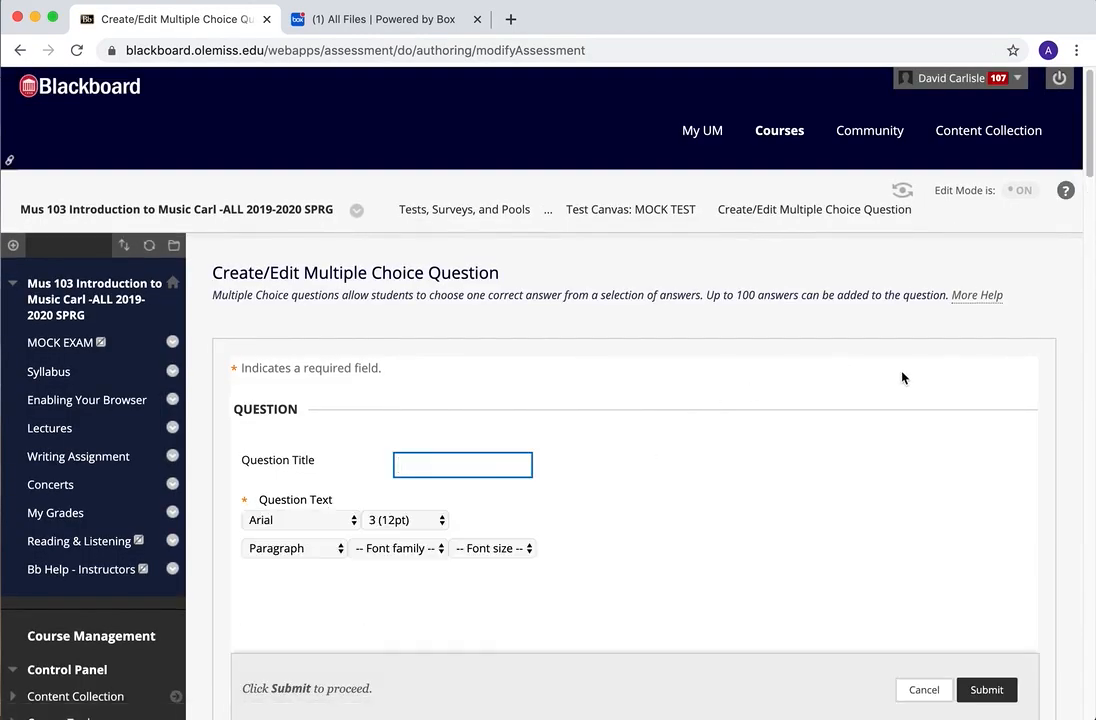
# Step: Delete the placeholder text "Demo question" from the question text
pyautogui.scroll(-3, 901, 377)
pyautogui.scroll(-3, 902, 378)
pyautogui.scroll(1, 902, 378)
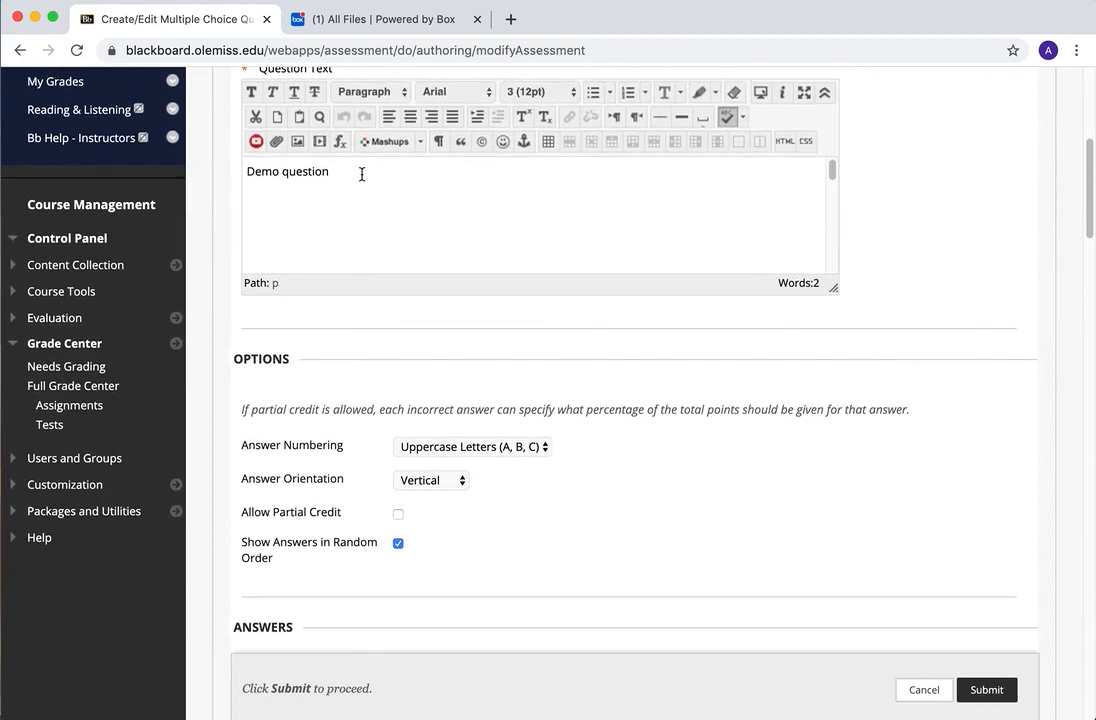
pyautogui.doubleClick(286, 166)
pyautogui.moveTo(286, 163); pyautogui.dragTo(245, 160)
pyautogui.press('BackSpace')
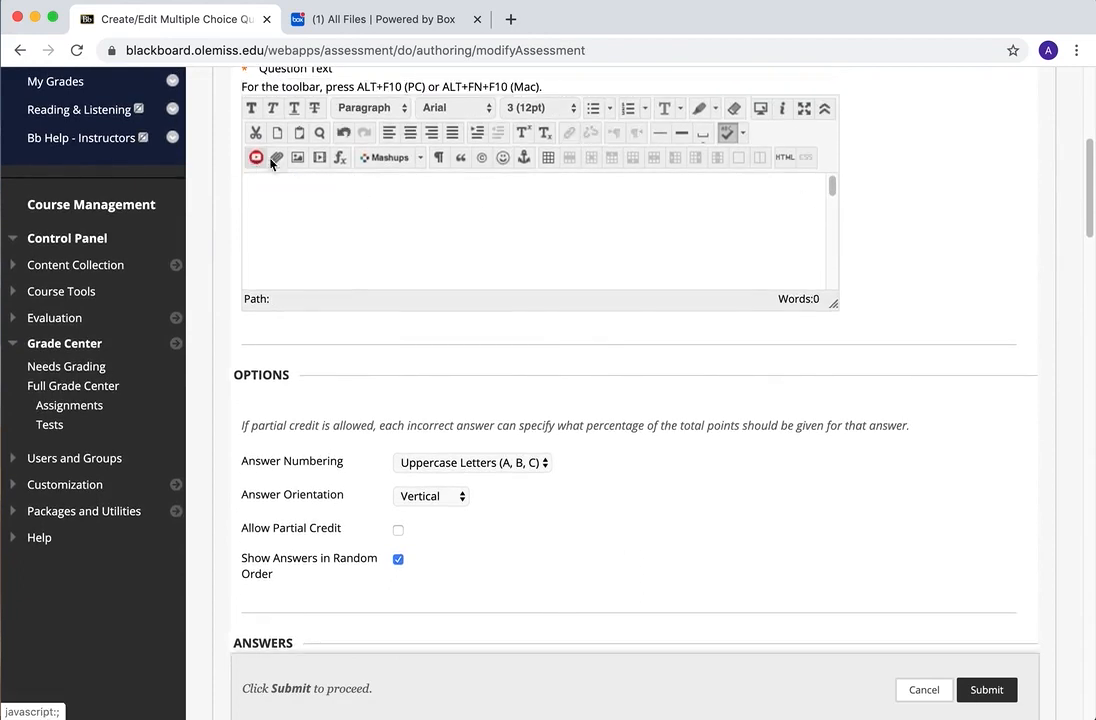
# Step: In the question text's HTML code view, write Score #1 enclosed in anchor tags: <a>Score #1</a>
pyautogui.click(784, 157)
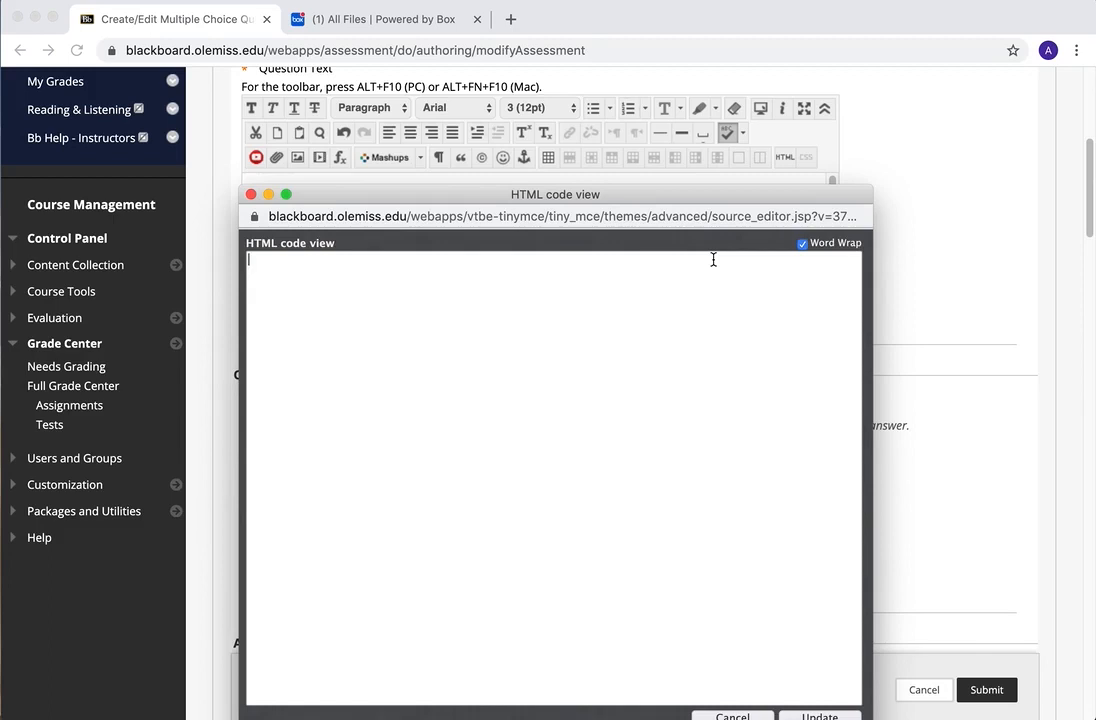
pyautogui.write('Score #1')
pyautogui.click(249, 259)
pyautogui.write('<>a')
pyautogui.press('Right')
pyautogui.press('Right')
pyautogui.press('Right')
pyautogui.press('Right')
pyautogui.press('Right')
pyautogui.press('Right')
pyautogui.press('Right')
pyautogui.press('Right')
pyautogui.press('Right')
pyautogui.press('Up')
pyautogui.press('Right')
pyautogui.press('Right')
pyautogui.press('Right')
pyautogui.hotkey('shift', 'Left')
pyautogui.hotkey('shift', 'Left')
pyautogui.hotkey('shift', 'Left')
pyautogui.press('Down')
pyautogui.write('<>/a')
pyautogui.moveTo(662, 190); pyautogui.dragTo(664, 85)
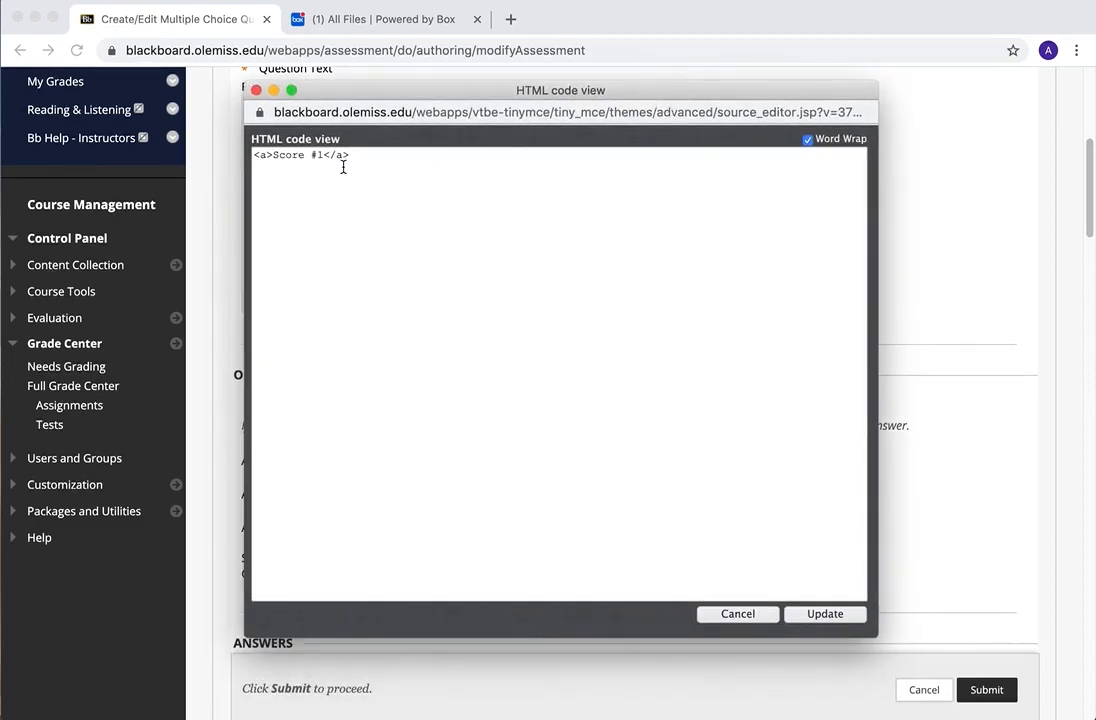
# Step: Add an empty href="" attribute to the opening anchor tag and place the cursor between its quotes
pyautogui.click(268, 155)
pyautogui.write('href=""')
pyautogui.press('Left')
# Step: Switch to Box, open Score1.png in the (MOCK EXAM) folder and copy its web address
pyautogui.click(318, 20)
pyautogui.click(320, 228)
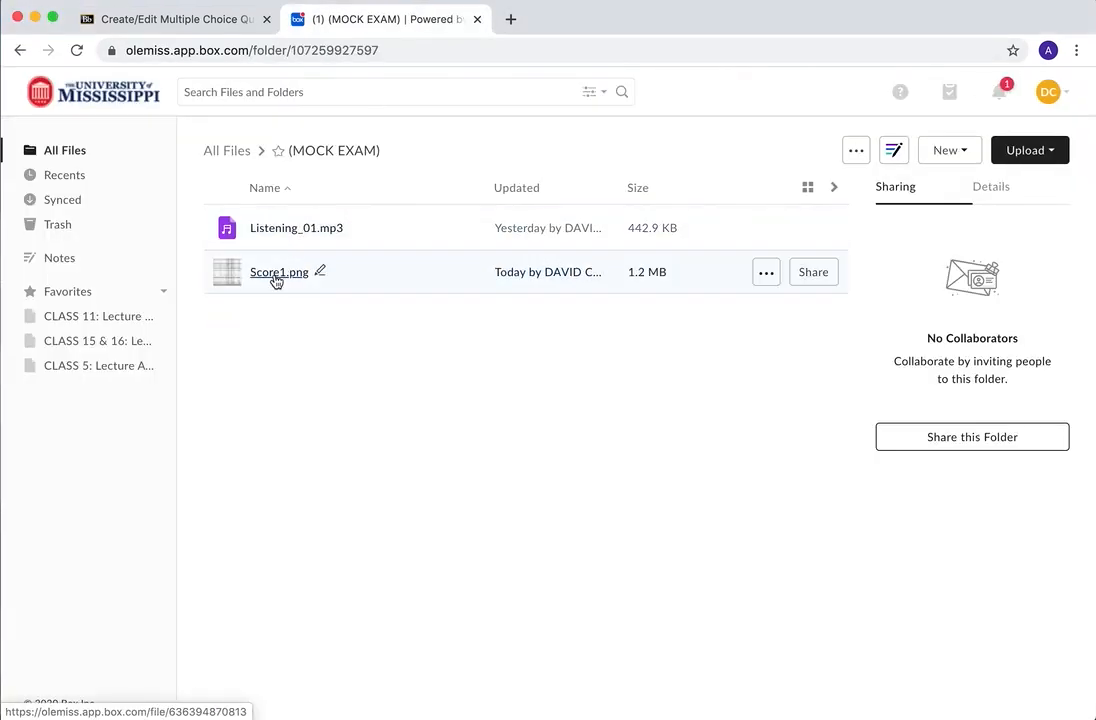
pyautogui.click(276, 276)
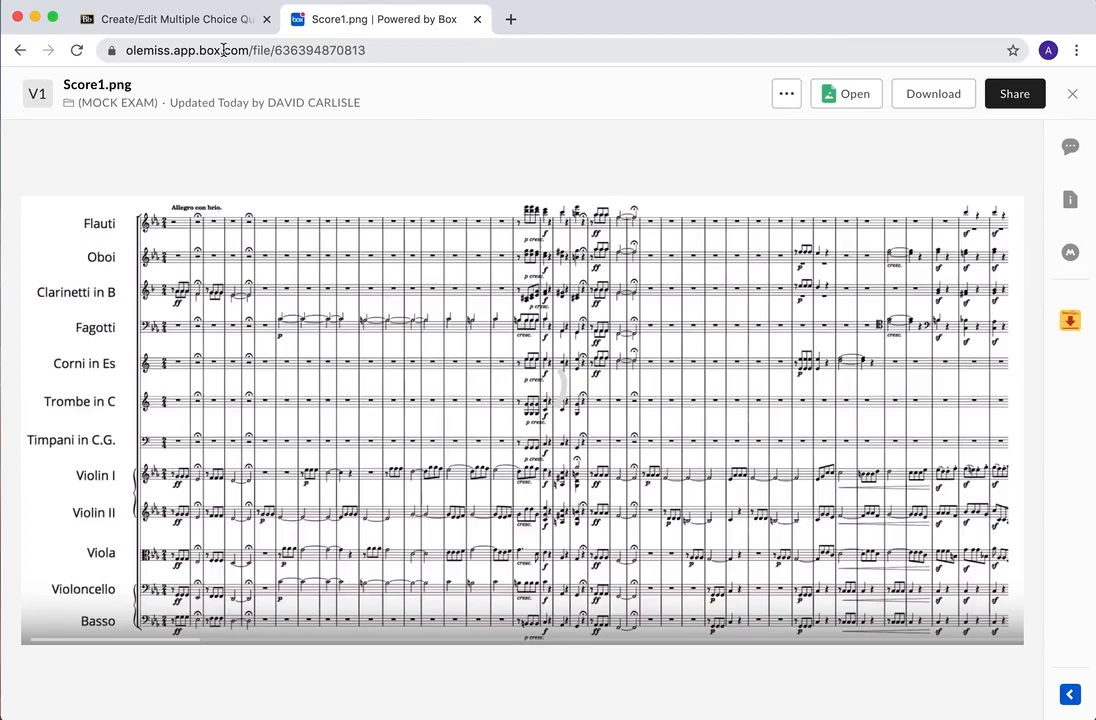
pyautogui.click(224, 49)
pyautogui.press('super+c')
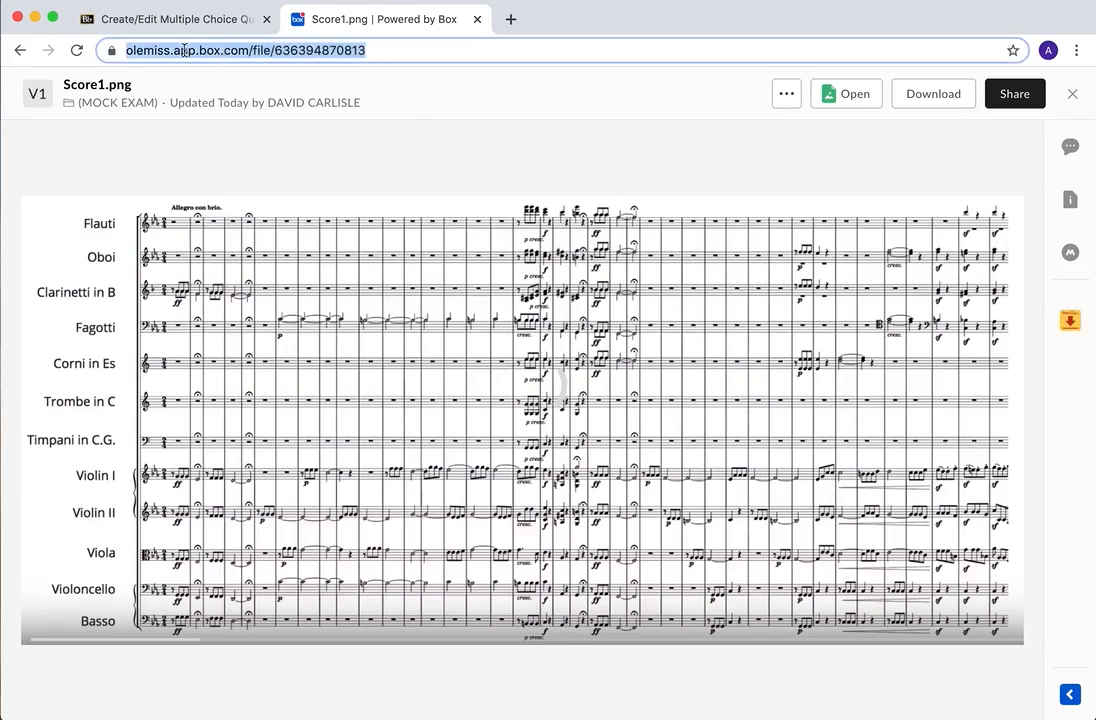
# Step: Return to Blackboard's HTML code view and paste the Score1.png address between the href quotes
pyautogui.click(237, 20)
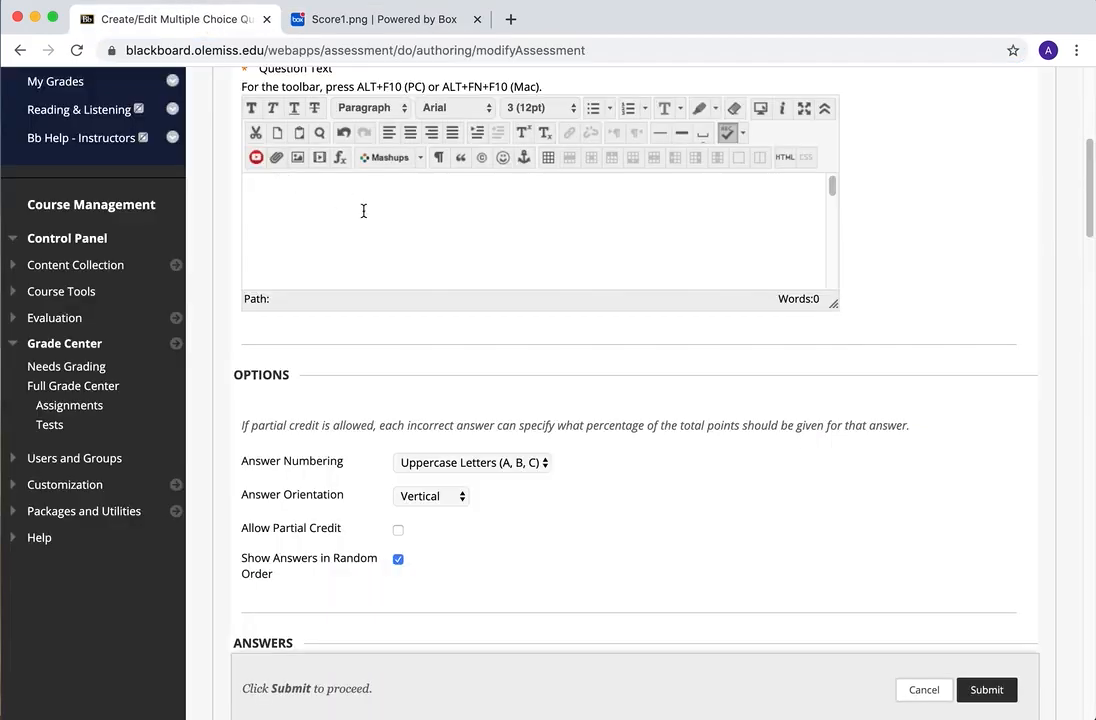
pyautogui.press('super+grave')
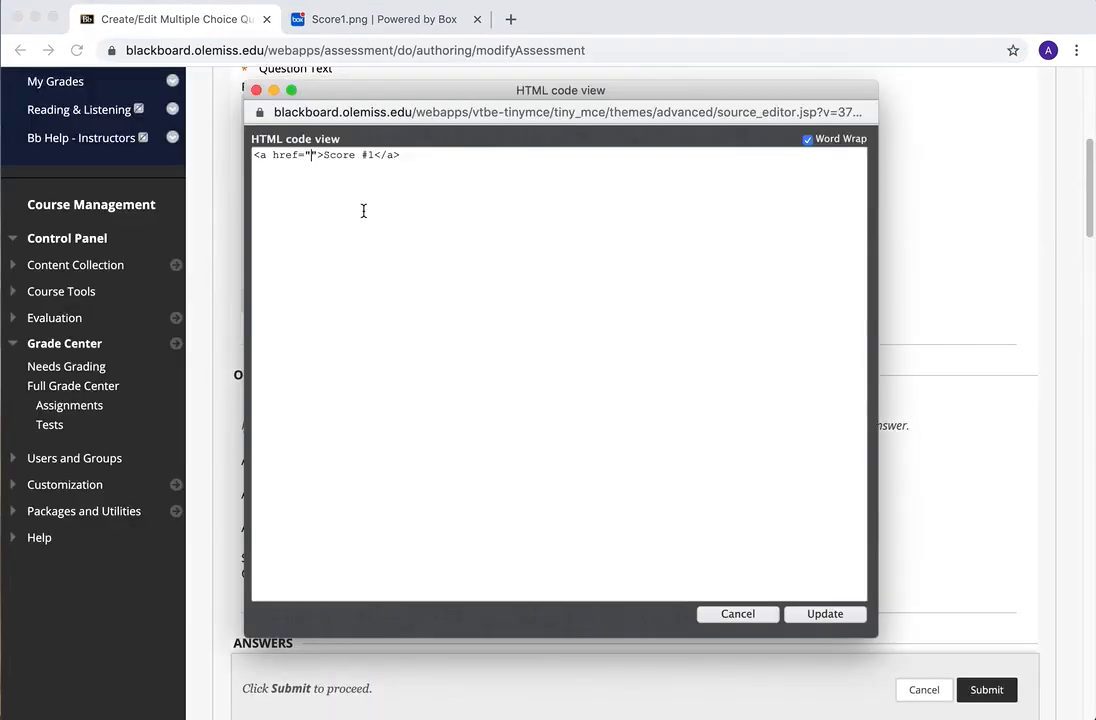
pyautogui.click(312, 155)
pyautogui.press('super+v')
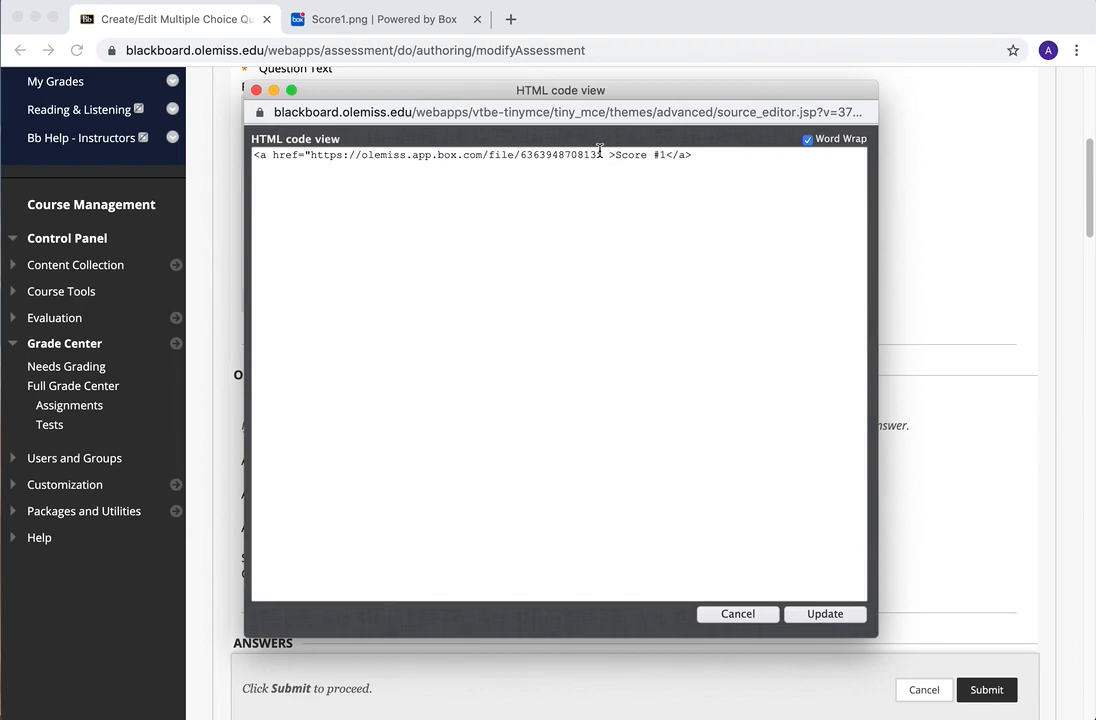
# Step: Add target="_blank" to the Score #1 link's opening tag and update the question text with the code
pyautogui.write('targe')
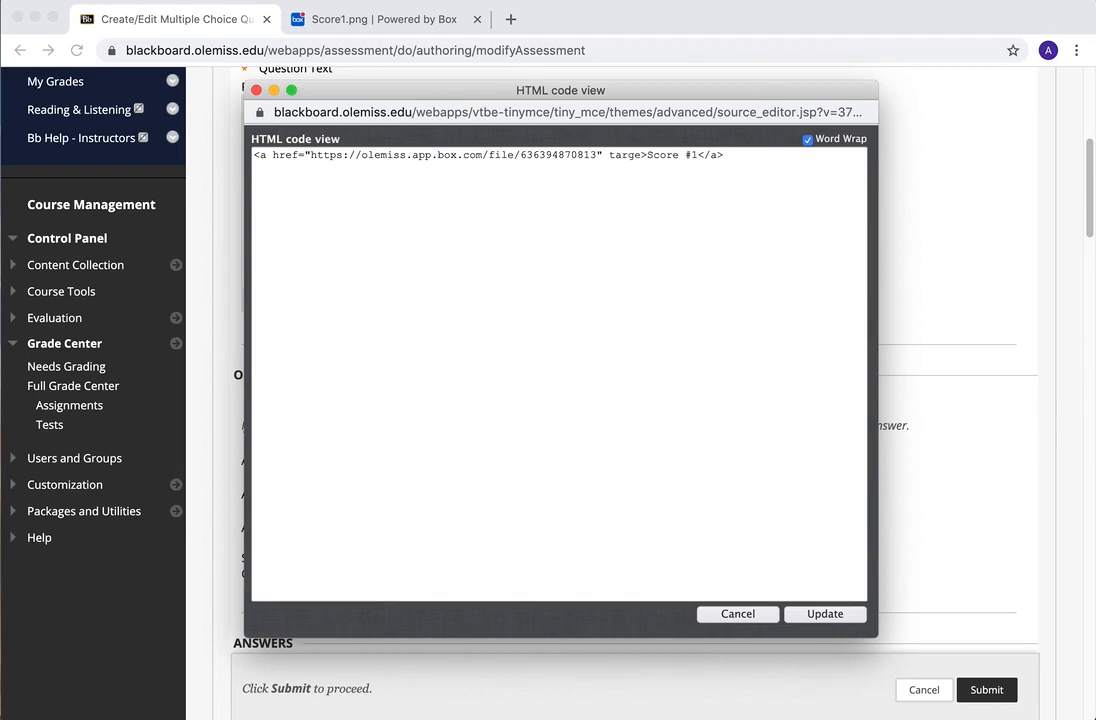
pyautogui.write('t')
pyautogui.write('=')
pyautogui.write('""')
pyautogui.write('_')
pyautogui.write('blank')
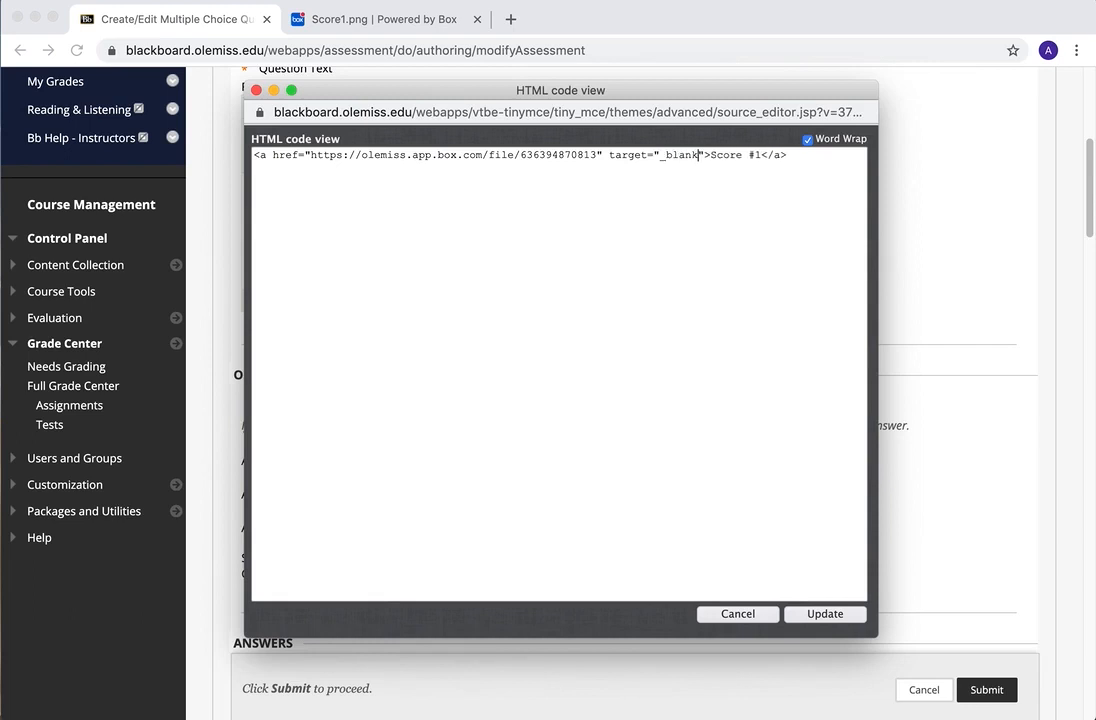
pyautogui.moveTo(605, 157); pyautogui.dragTo(704, 158)
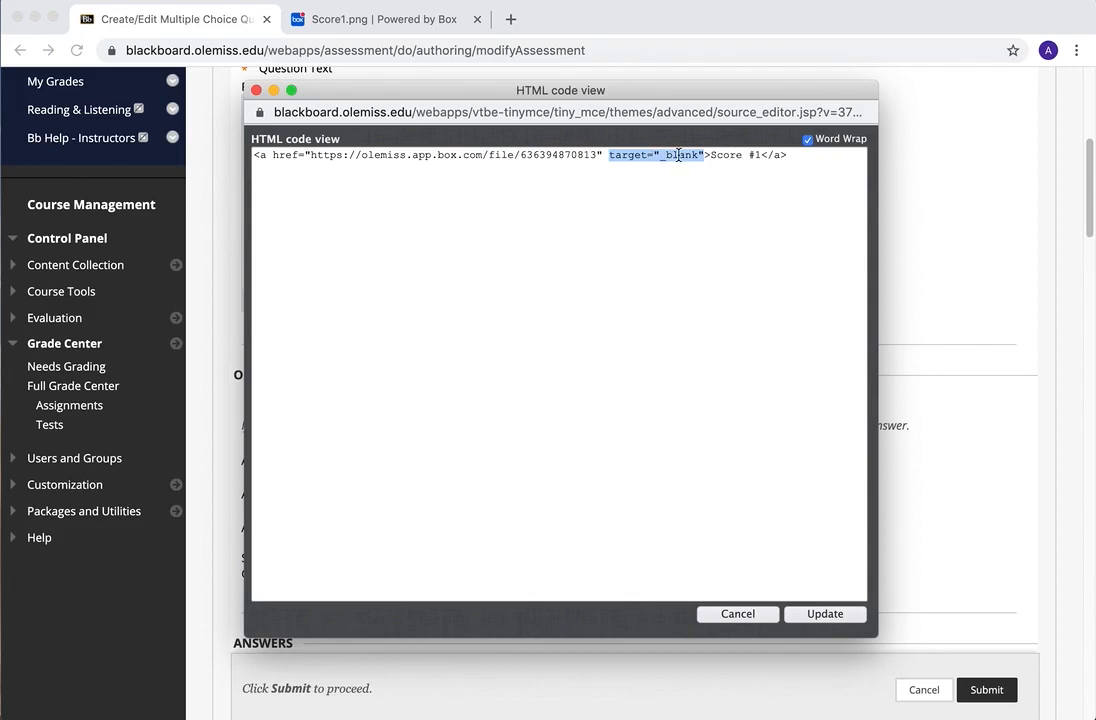
pyautogui.moveTo(763, 157); pyautogui.dragTo(793, 159)
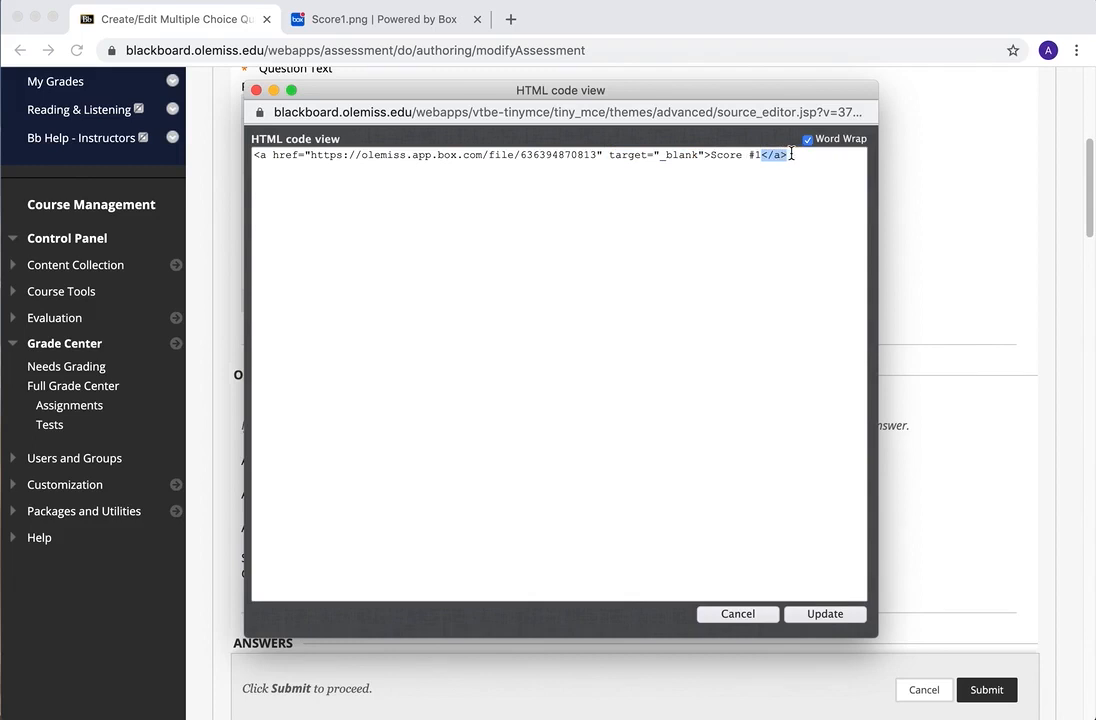
pyautogui.click(794, 155)
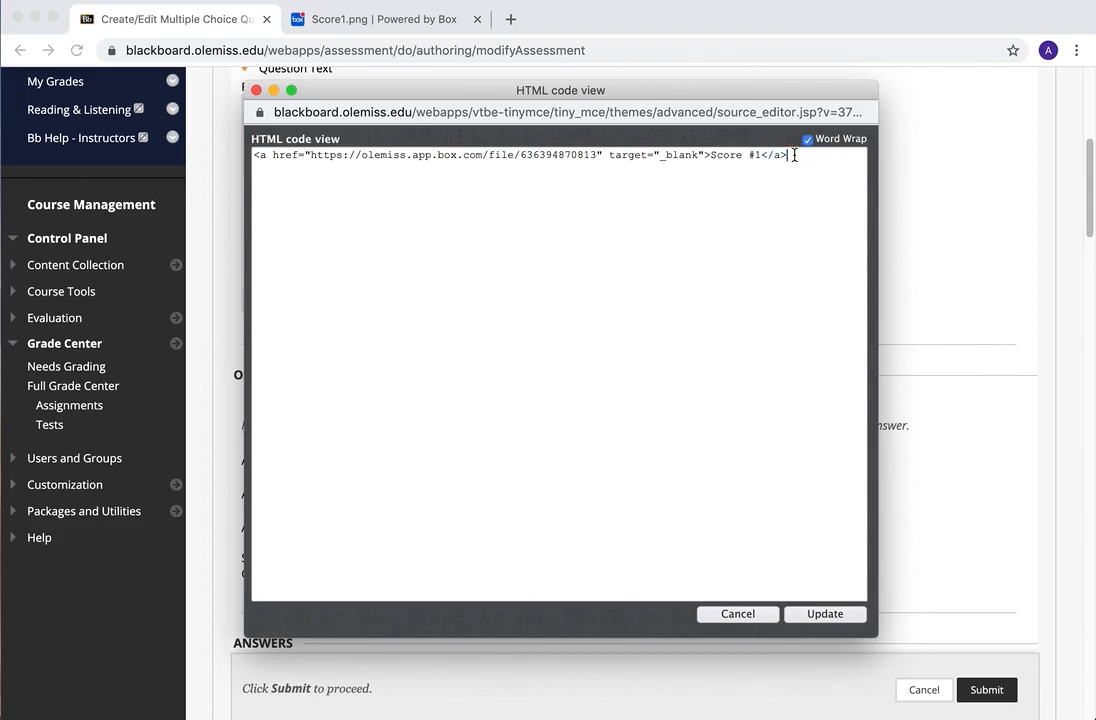
pyautogui.click(816, 614)
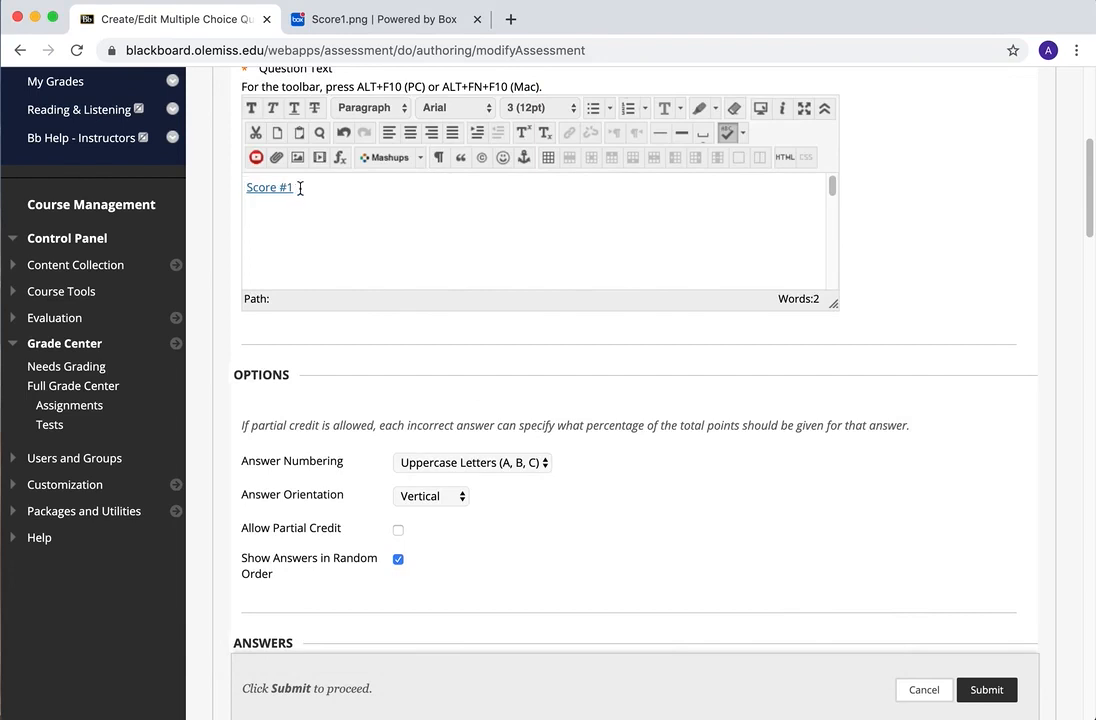
# Step: Add ": Who composed this work?" after the Score #1 link, review the answer choices and submit the question
pyautogui.click(333, 193)
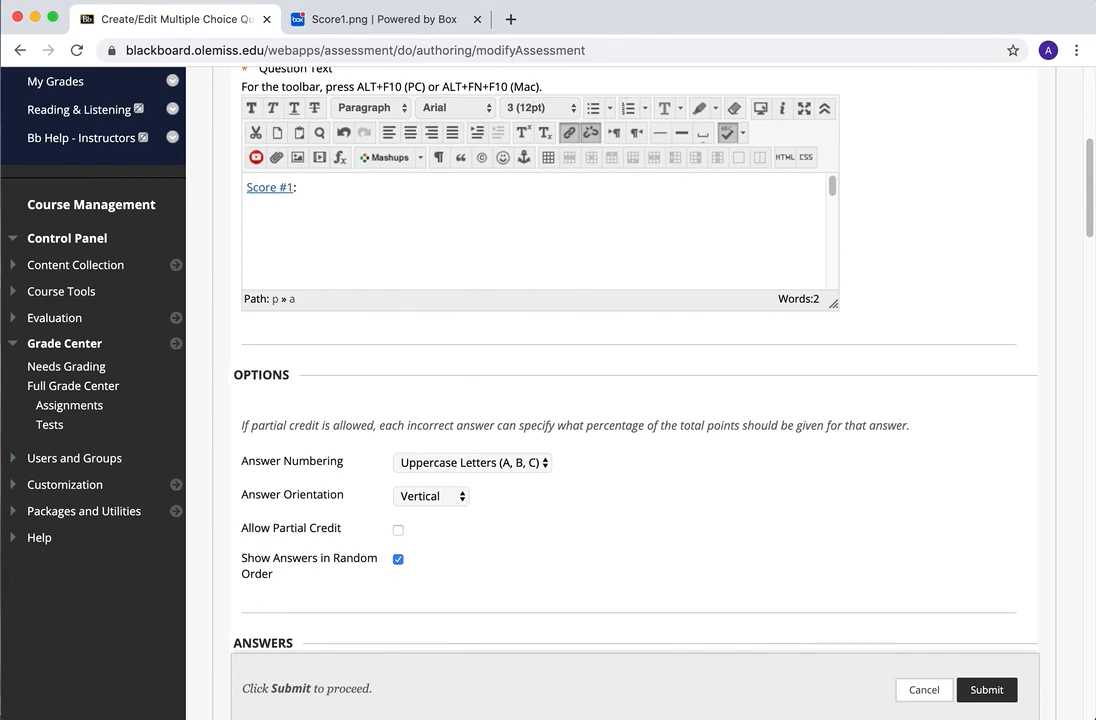
pyautogui.write('Who composed this work?')
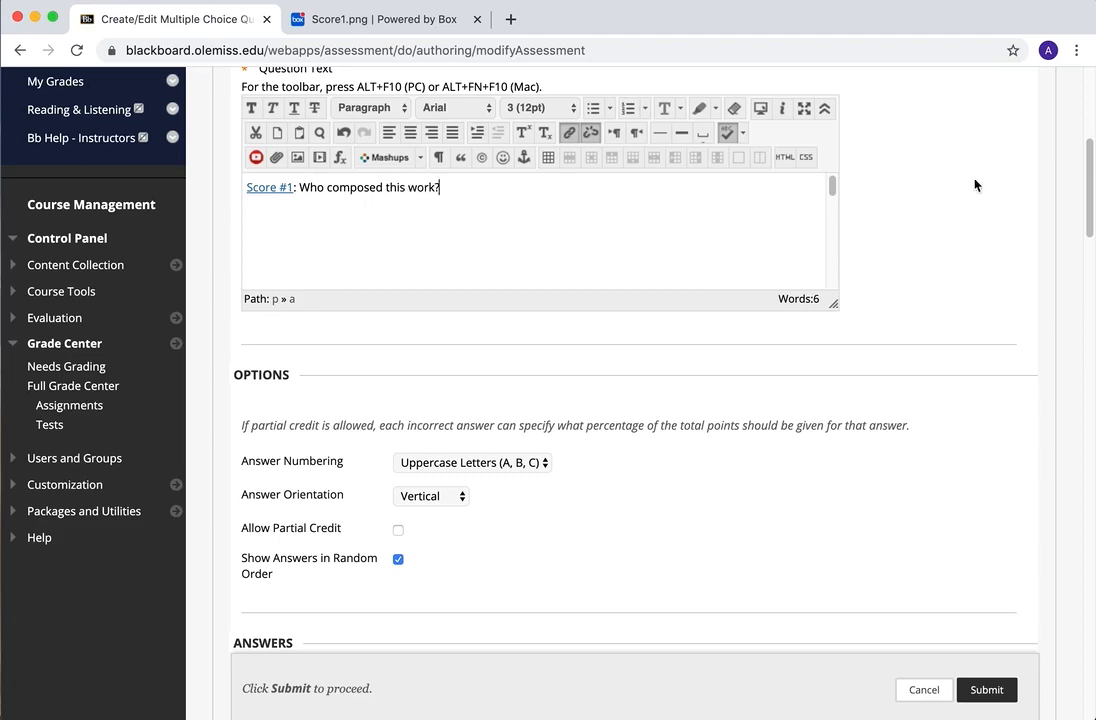
pyautogui.scroll(-10, 940, 210)
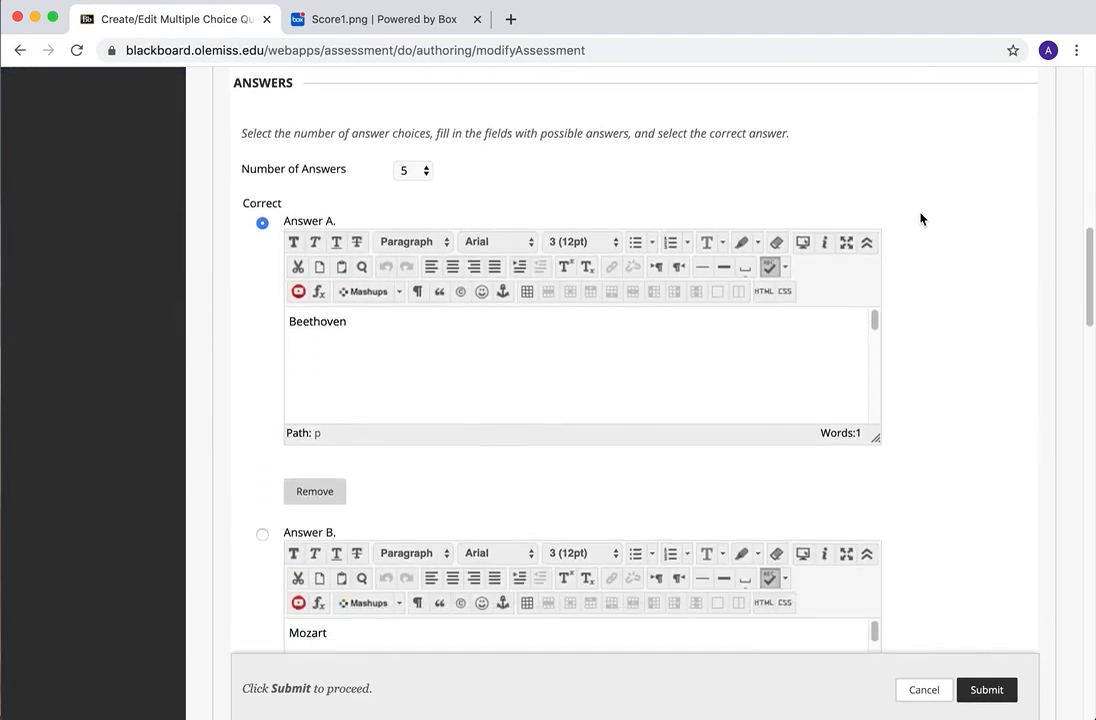
pyautogui.scroll(4, 532, 210)
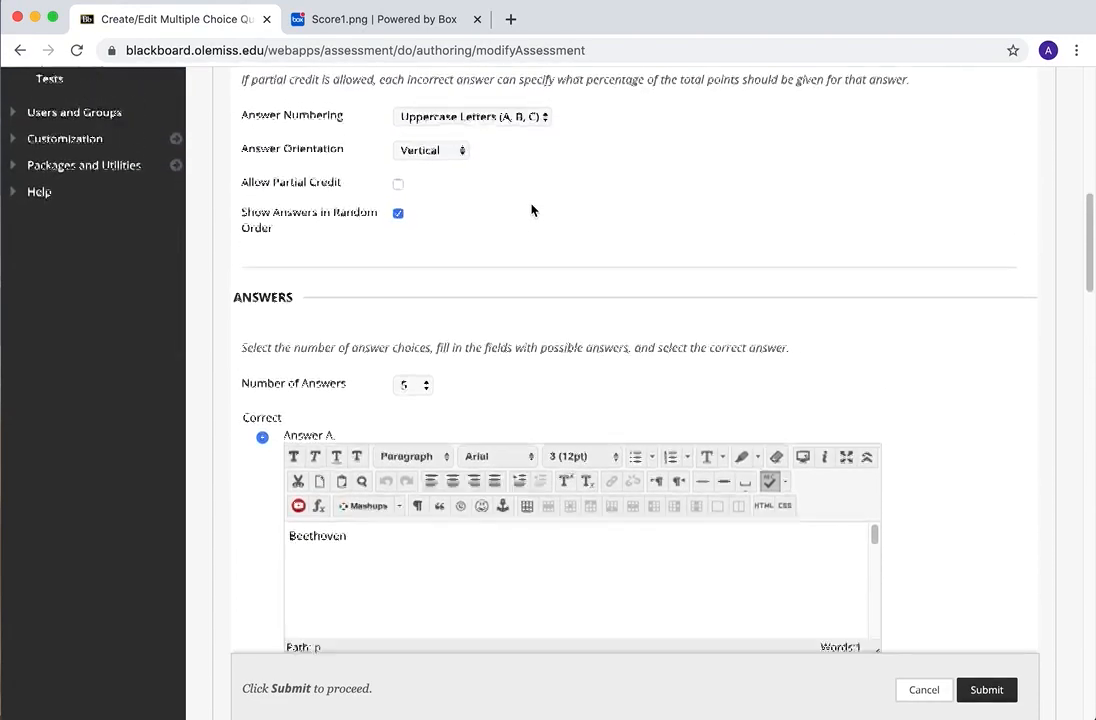
pyautogui.scroll(-6, 532, 210)
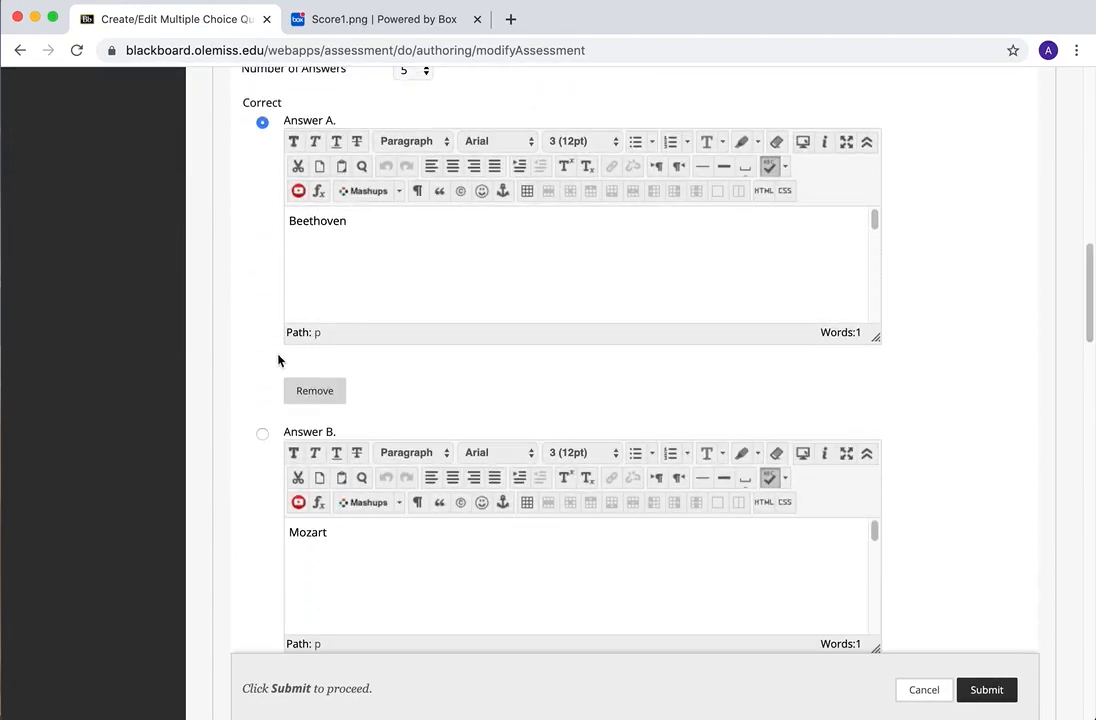
pyautogui.scroll(-20, 279, 360)
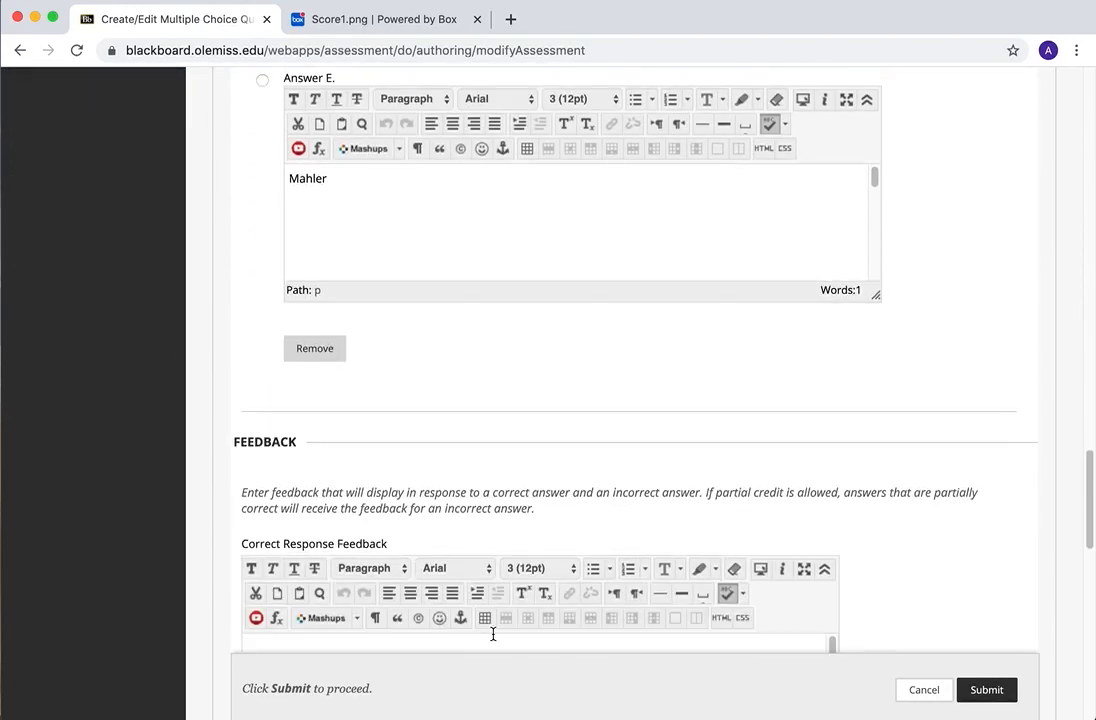
pyautogui.click(980, 690)
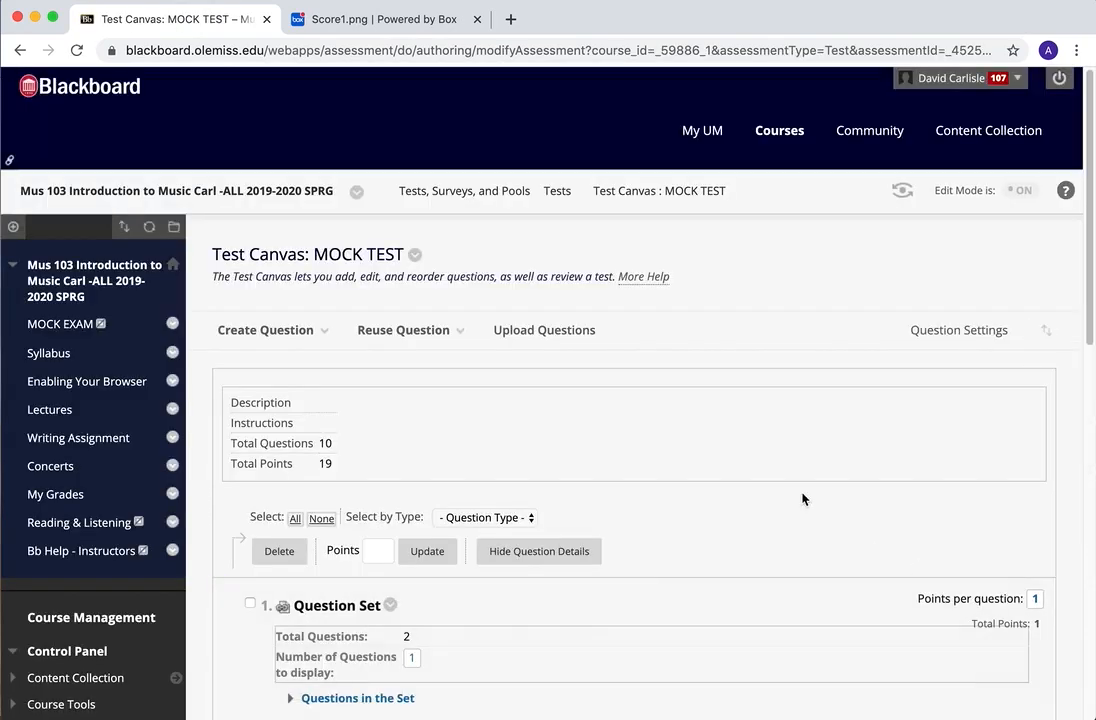
# Step: Expand question set 8-9 and check the details of the Score #1 question, including its link and answers
pyautogui.scroll(-17, 712, 436)
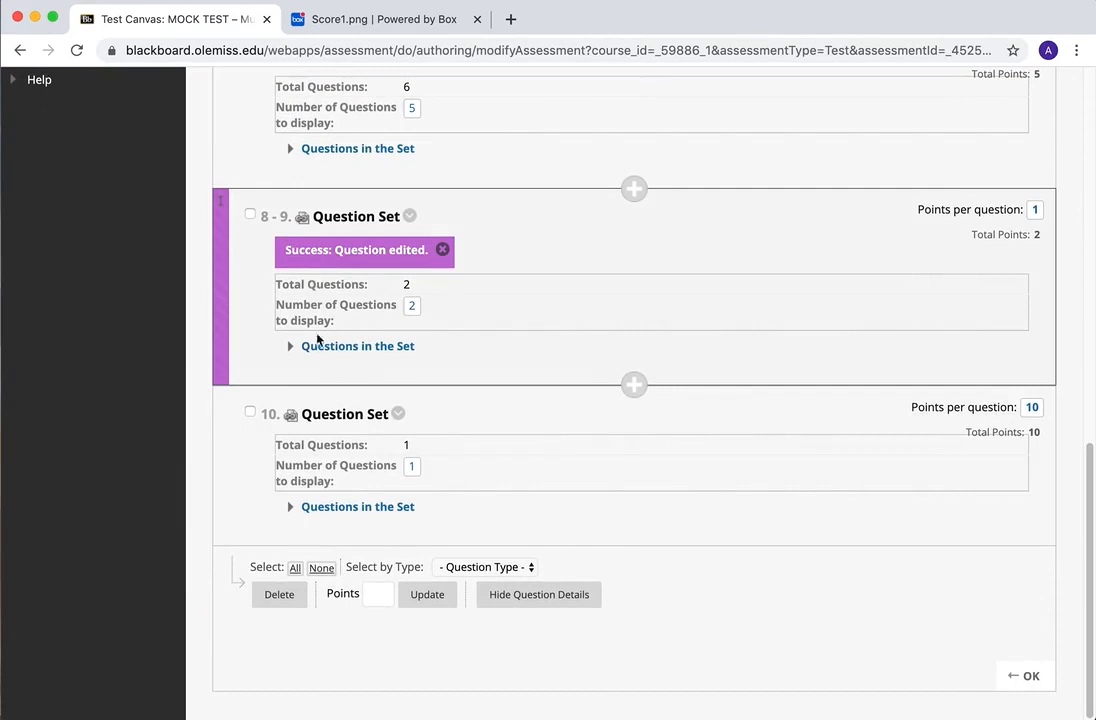
pyautogui.click(320, 344)
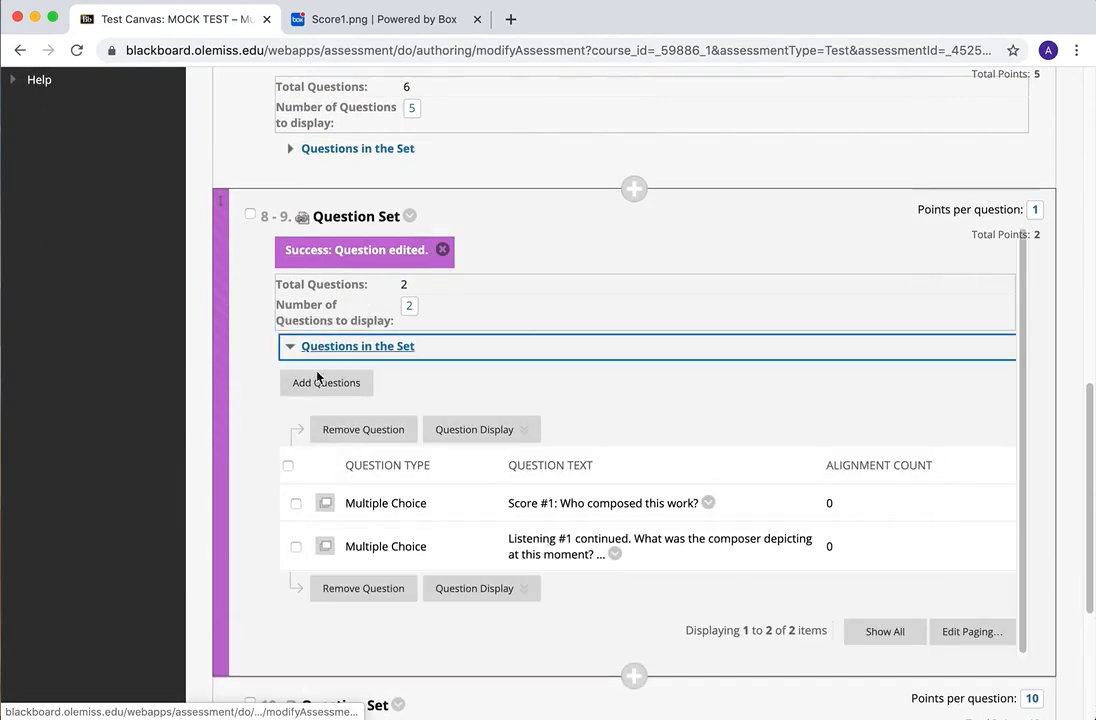
pyautogui.click(324, 503)
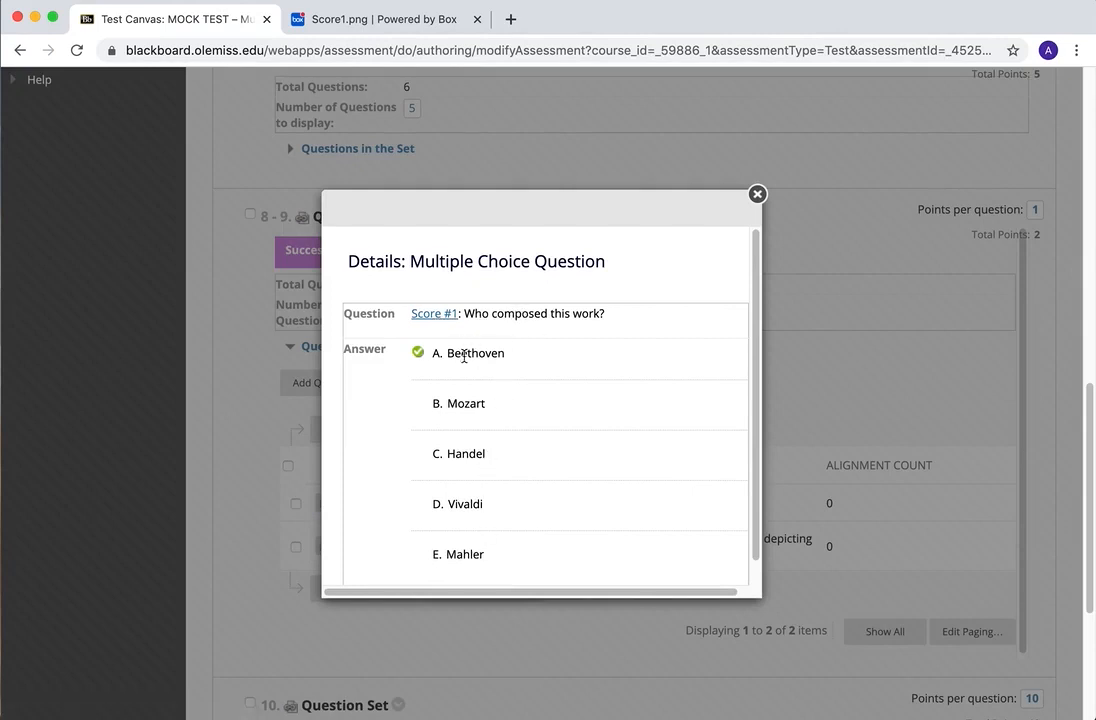
pyautogui.click(757, 194)
pyautogui.click(474, 429)
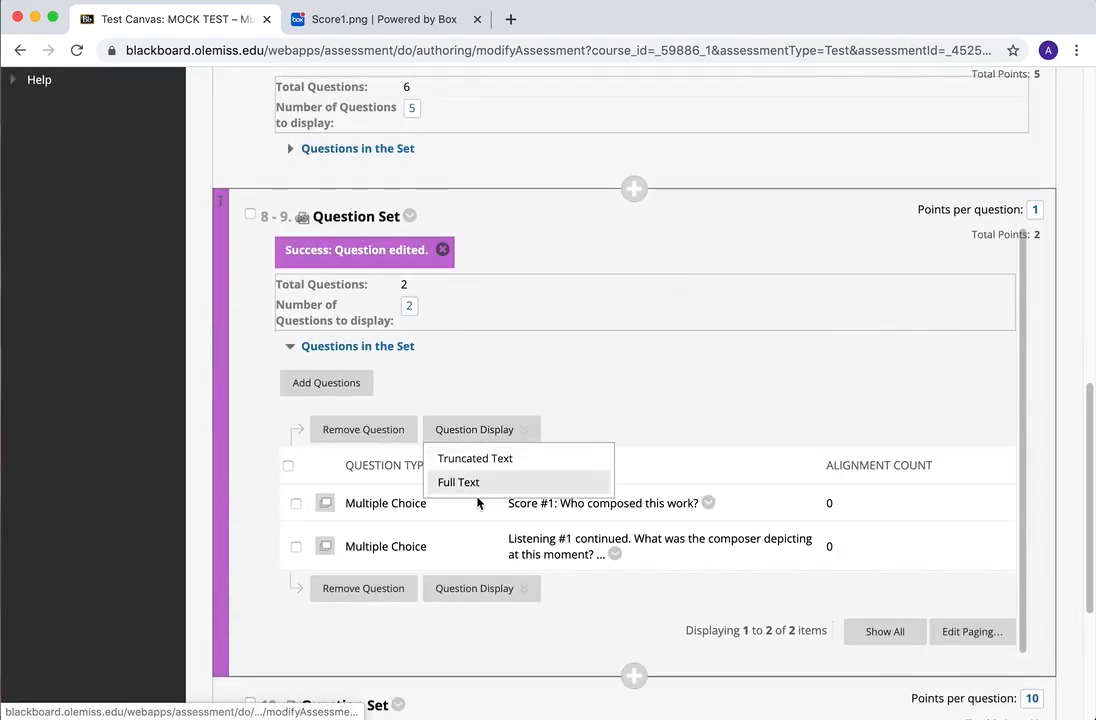
# Step: Close the test canvas and launch MOCK TEST from the MOCK EXAM page to reach its start page
pyautogui.scroll(-1, 964, 543)
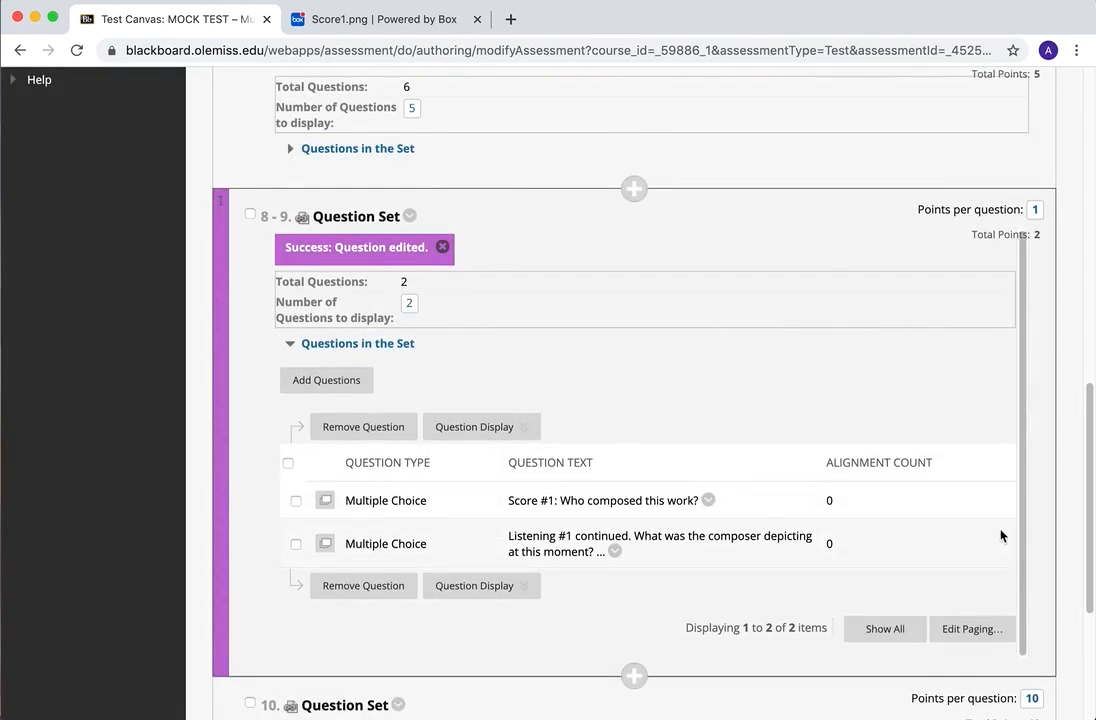
pyautogui.scroll(-6, 1040, 525)
pyautogui.click(1012, 676)
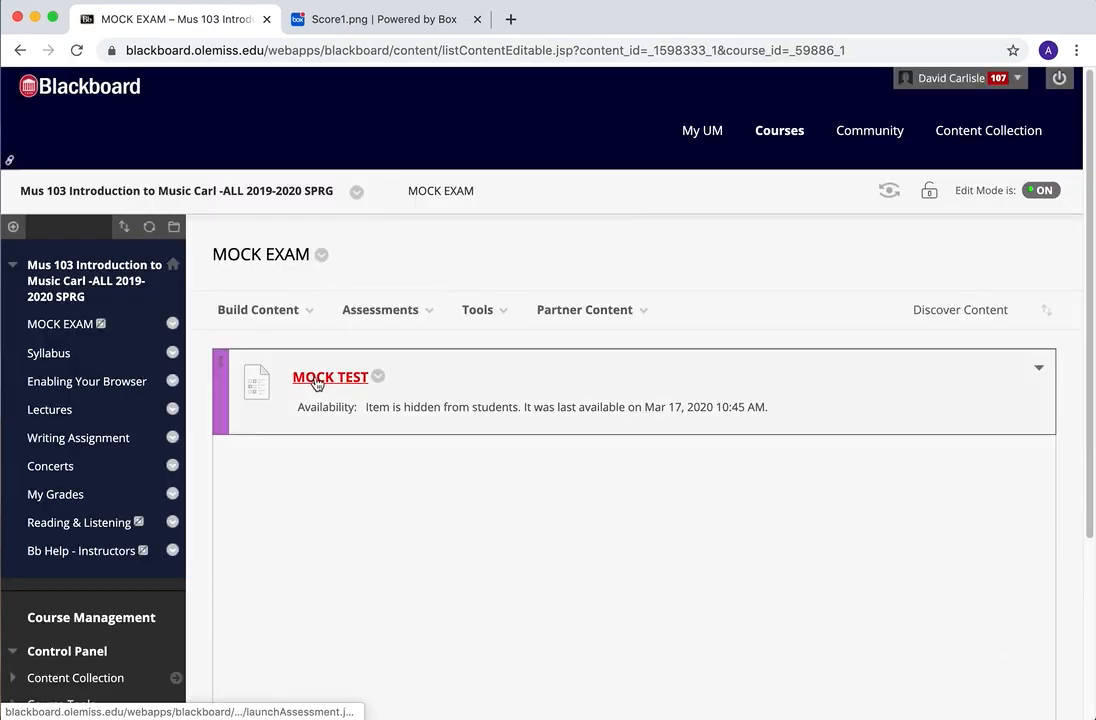
pyautogui.click(316, 381)
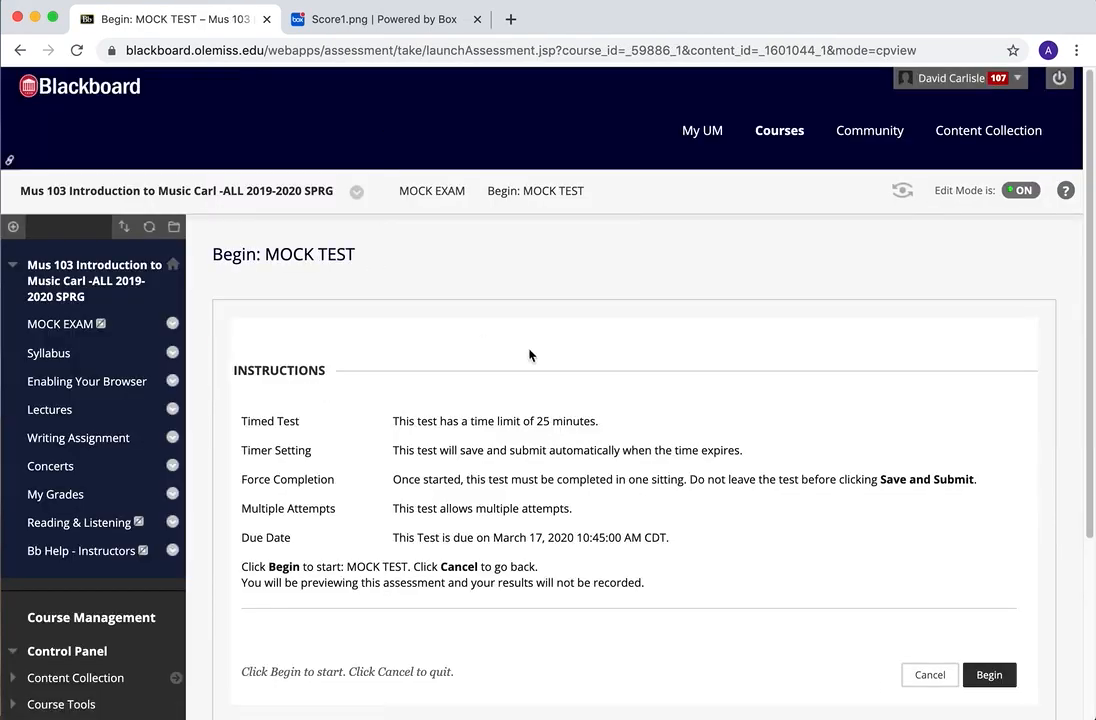
# Step: Begin the MOCK TEST preview, test the Score #1 link in question 9, and close the opened score image
pyautogui.click(992, 675)
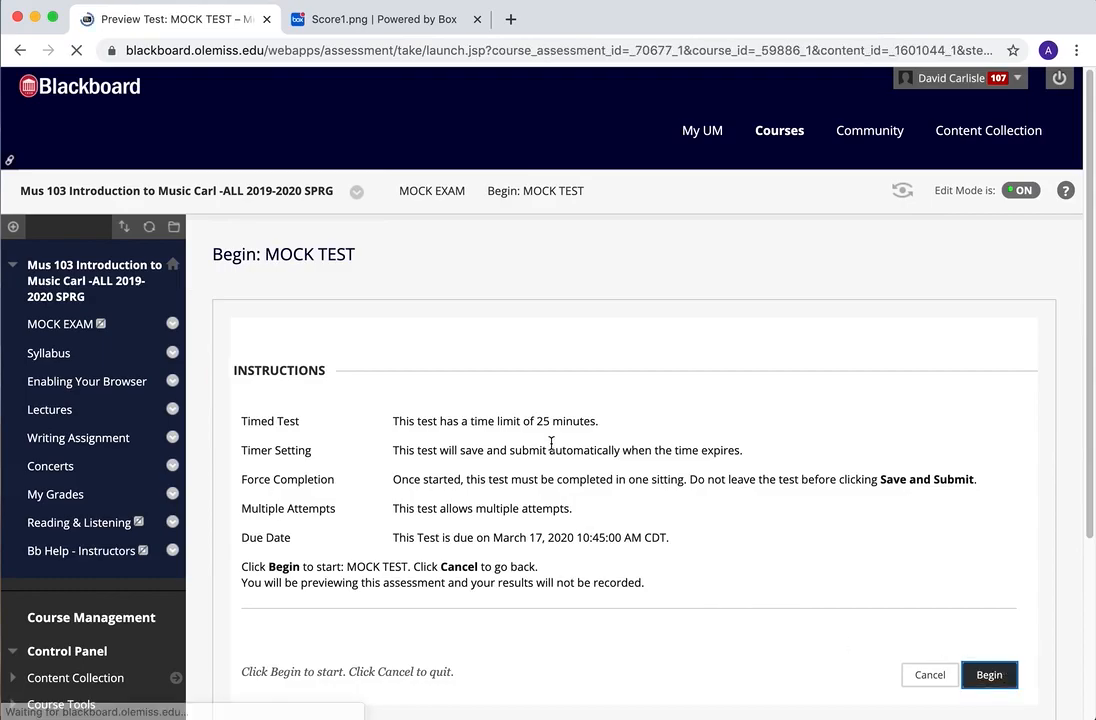
pyautogui.scroll(-20, 550, 490)
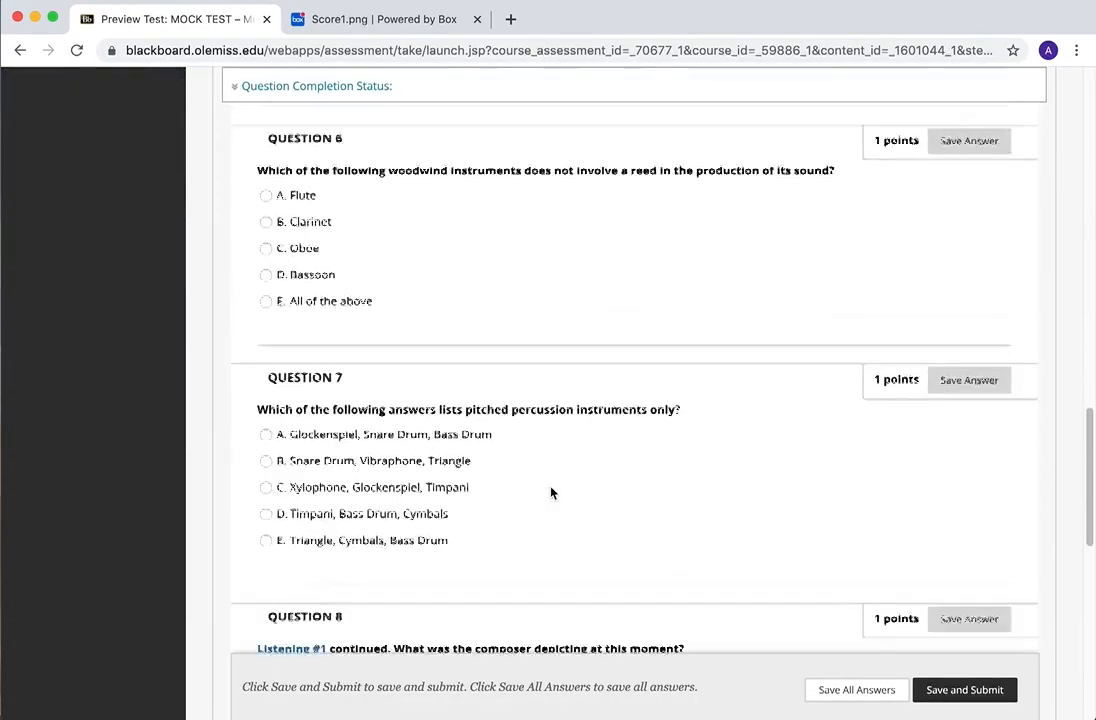
pyautogui.scroll(-10, 550, 492)
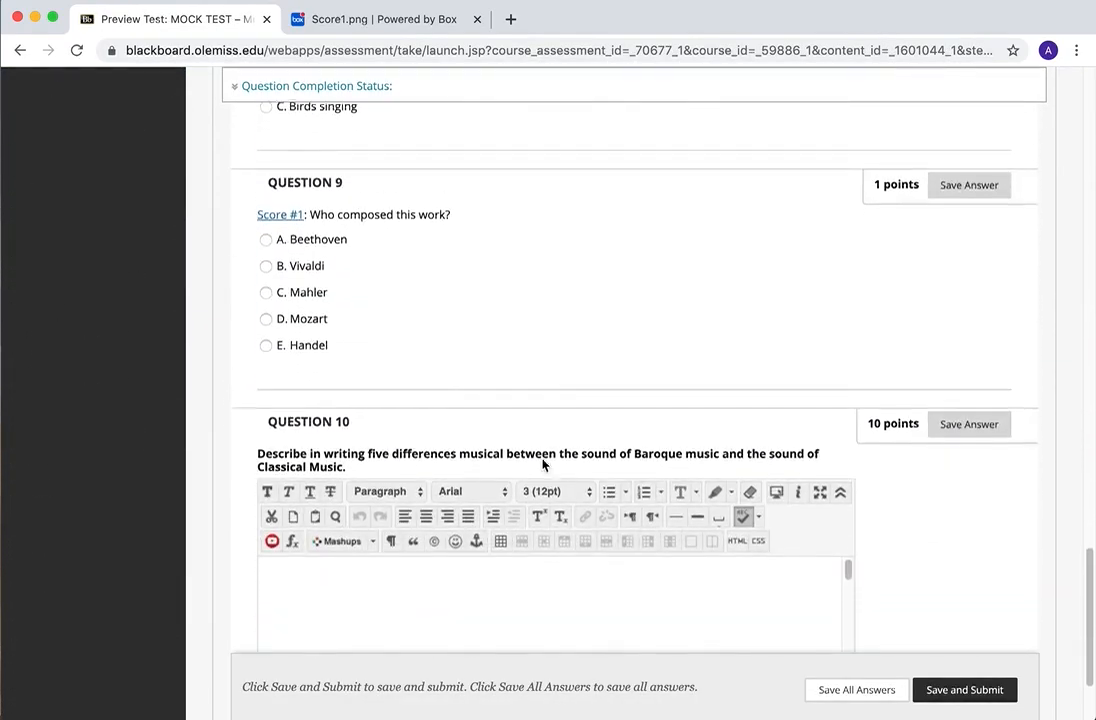
pyautogui.scroll(-2, 543, 464)
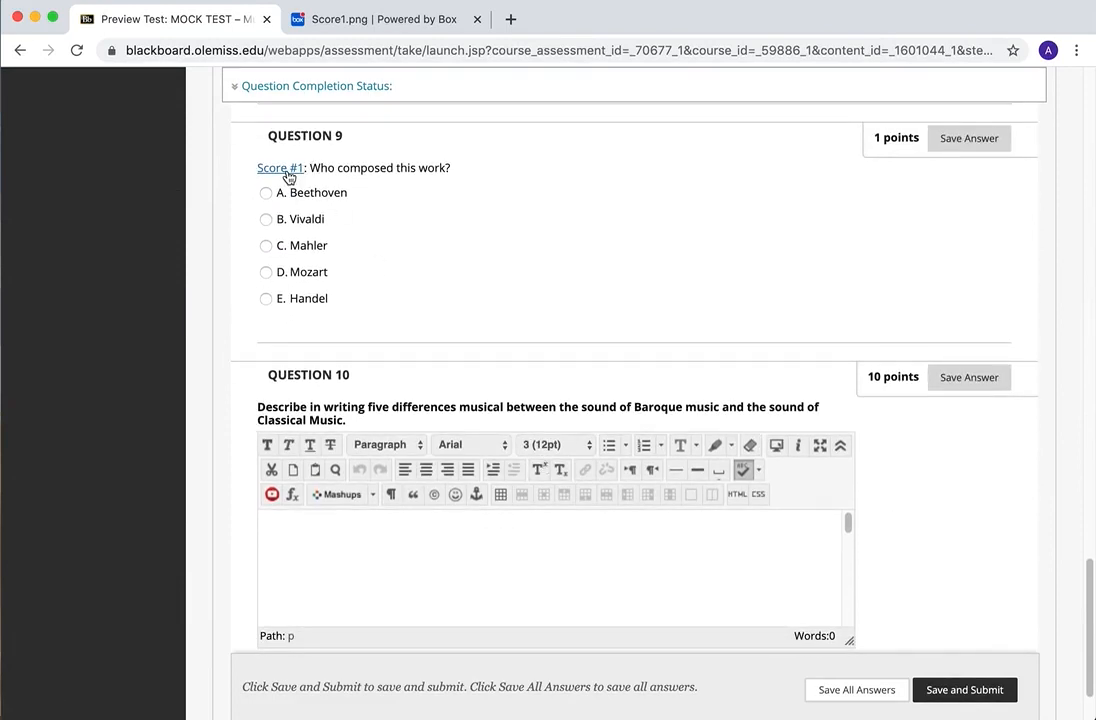
pyautogui.click(281, 168)
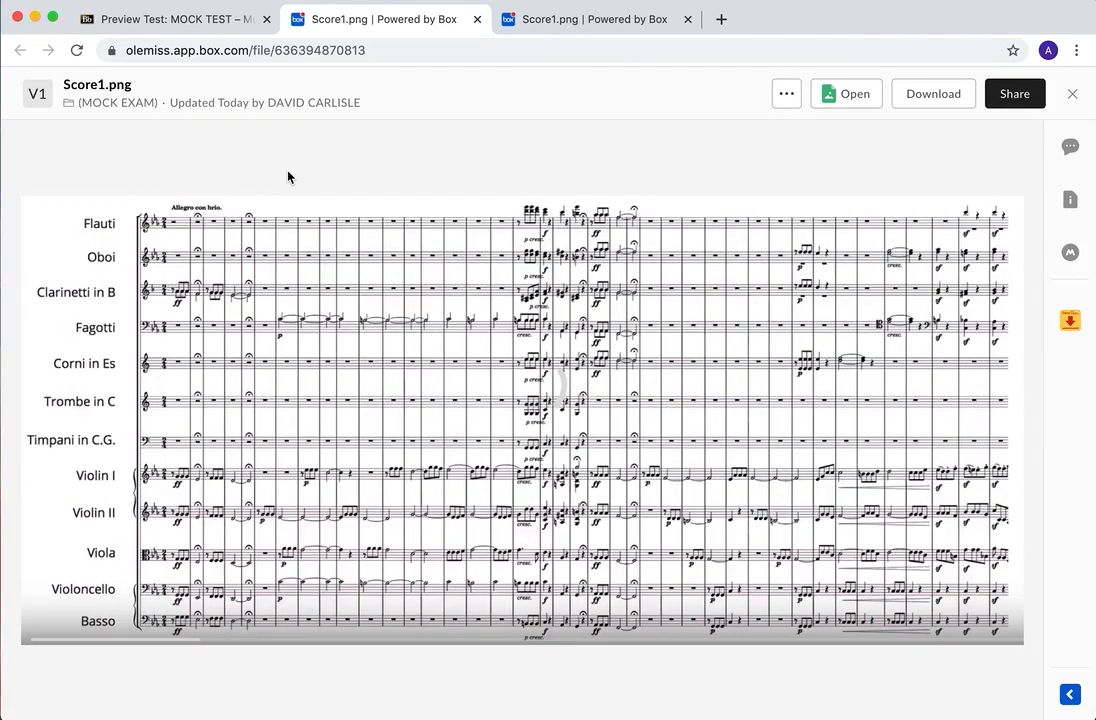
pyautogui.press('super+w')
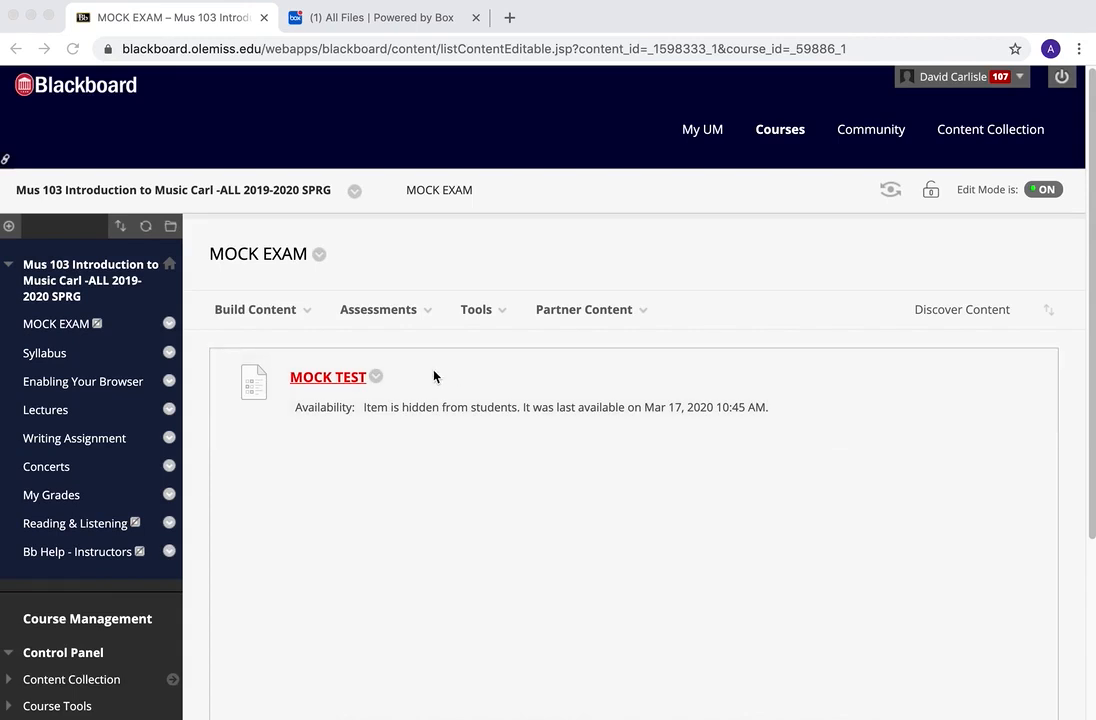
# Step: Open MOCK TEST for editing, expand question set 8-9, and open the Listening Demo Question for editing
pyautogui.click(377, 378)
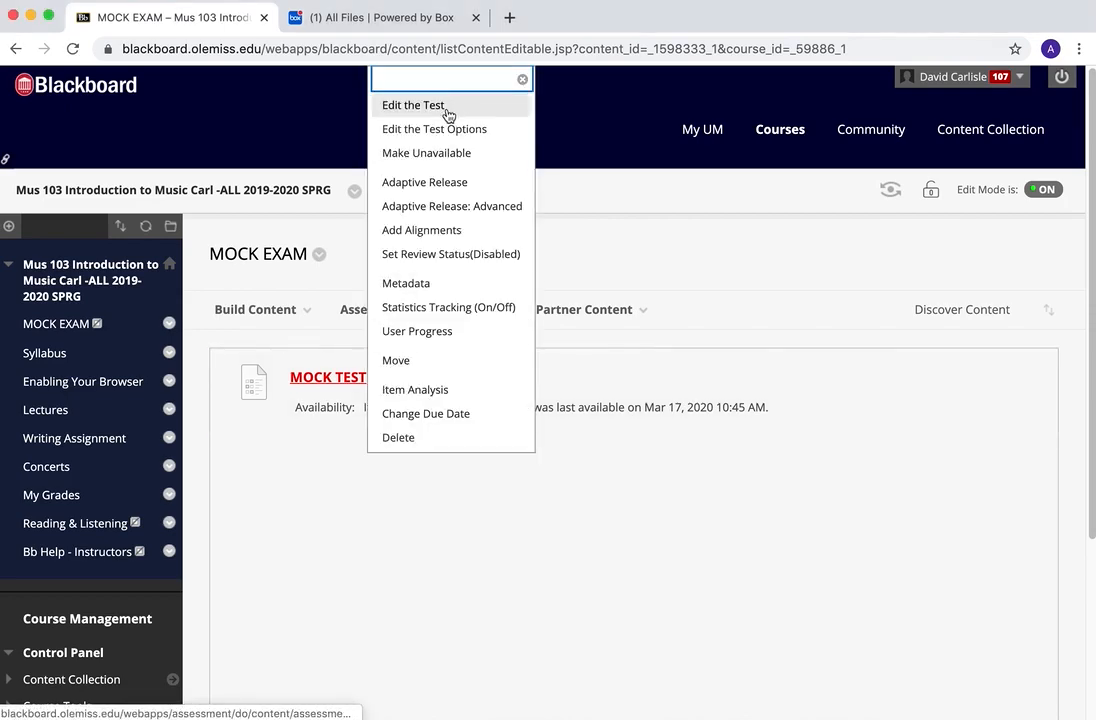
pyautogui.click(448, 107)
pyautogui.scroll(-1, 458, 368)
pyautogui.scroll(-8, 460, 370)
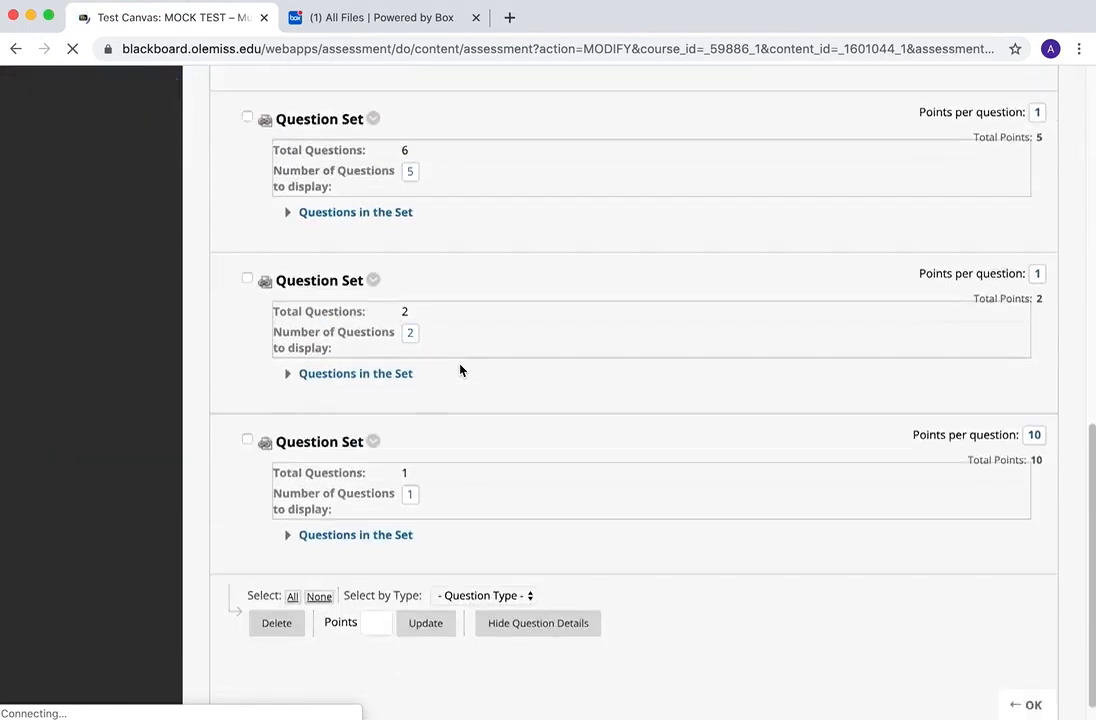
pyautogui.click(390, 346)
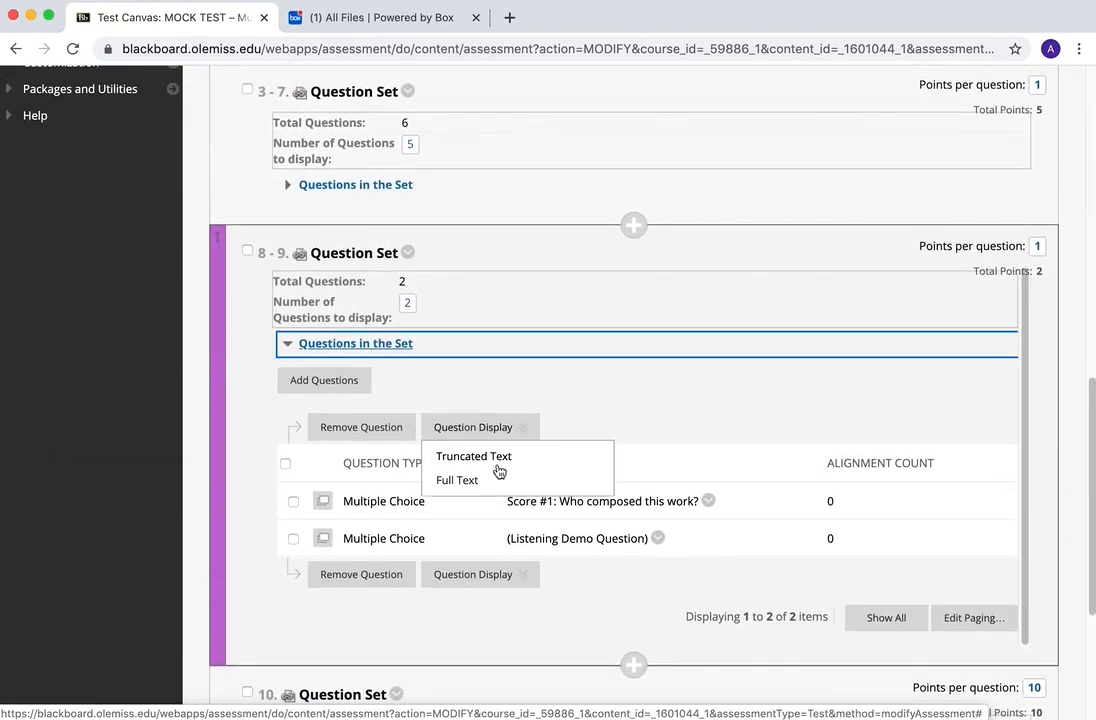
pyautogui.click(657, 538)
pyautogui.click(678, 516)
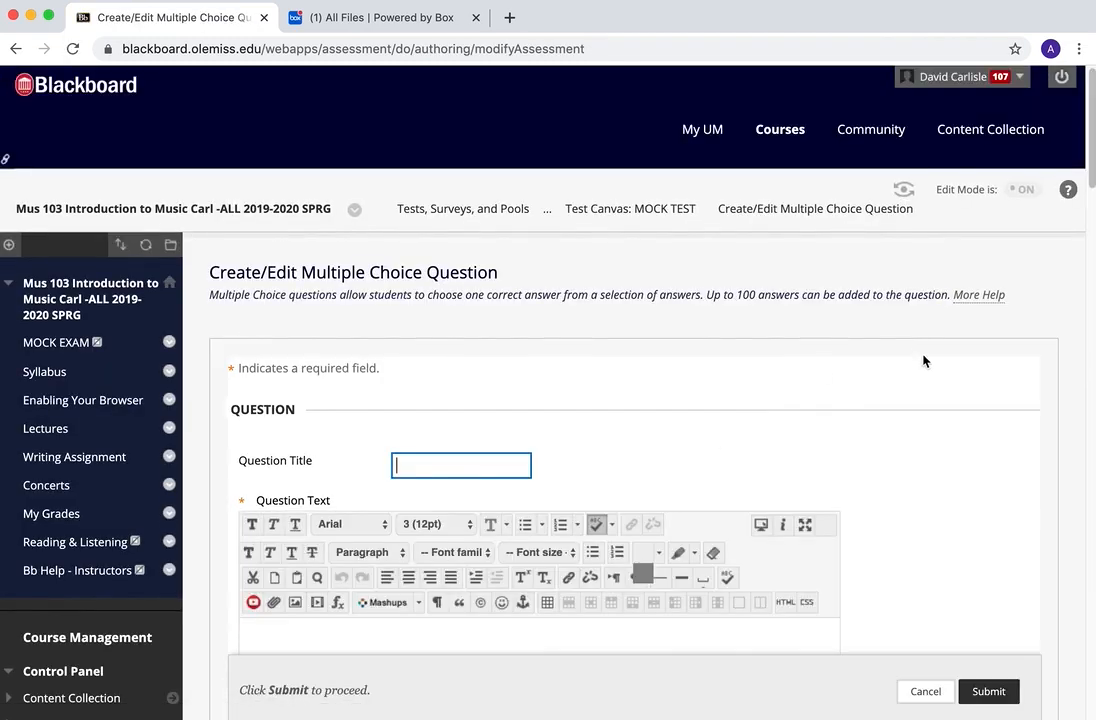
# Step: Delete the placeholder question text and enter "Listening #1" in the question's HTML code view
pyautogui.scroll(-5, 924, 361)
pyautogui.scroll(-1, 924, 361)
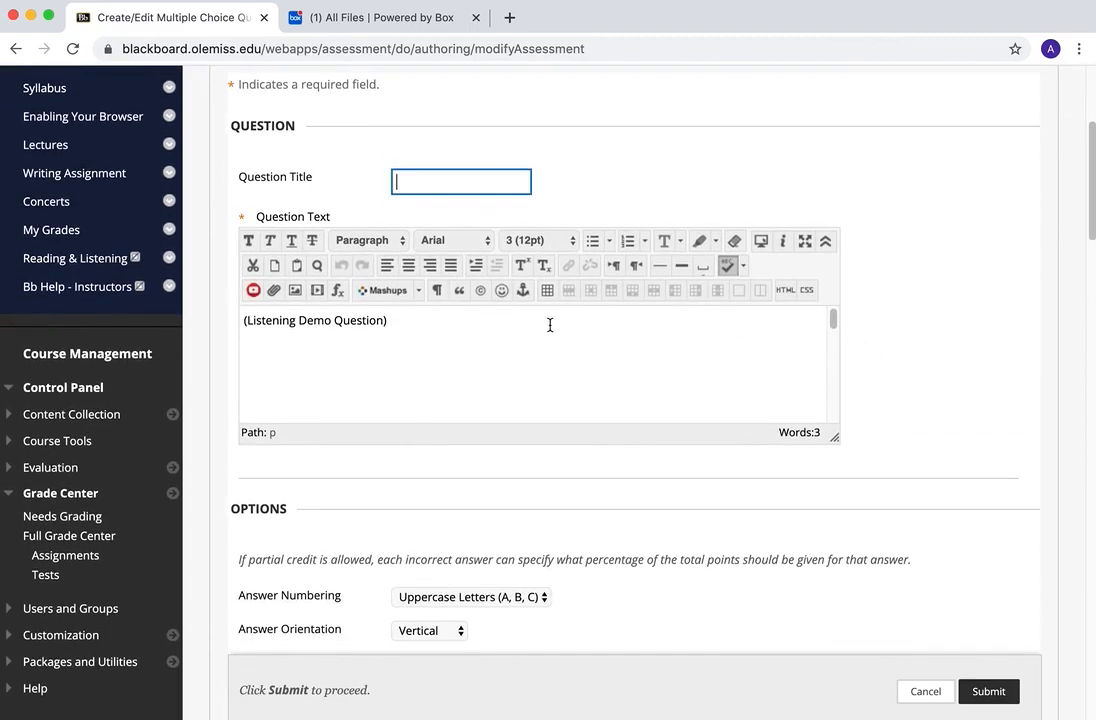
pyautogui.moveTo(421, 321); pyautogui.dragTo(245, 311)
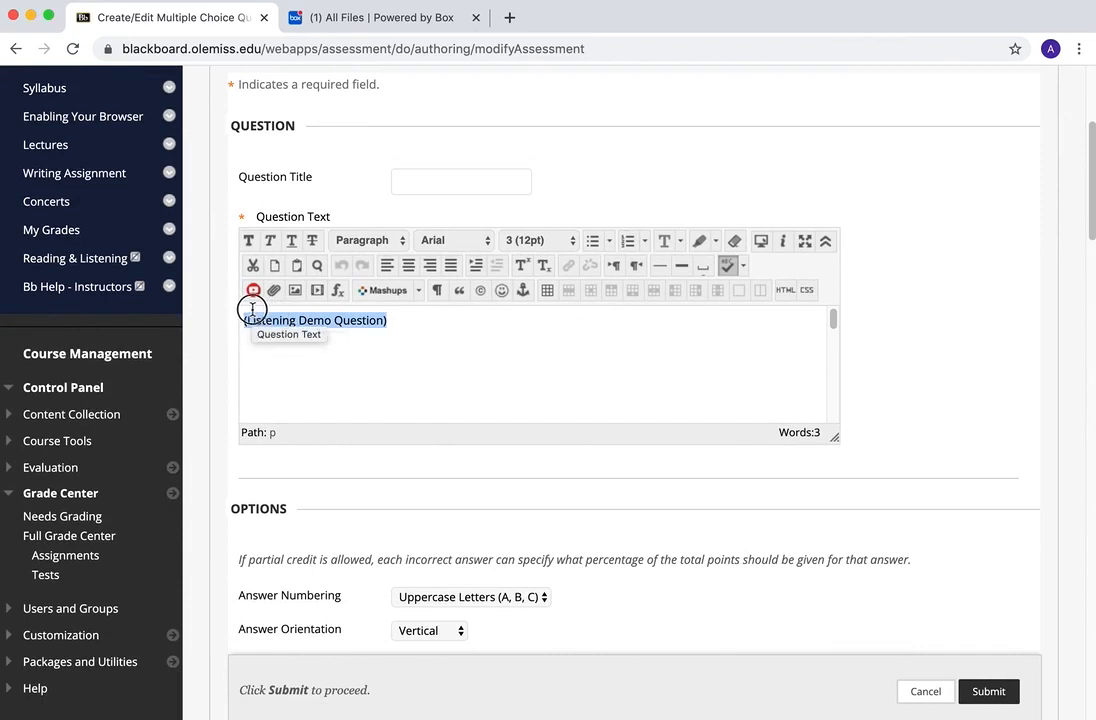
pyautogui.press('BackSpace')
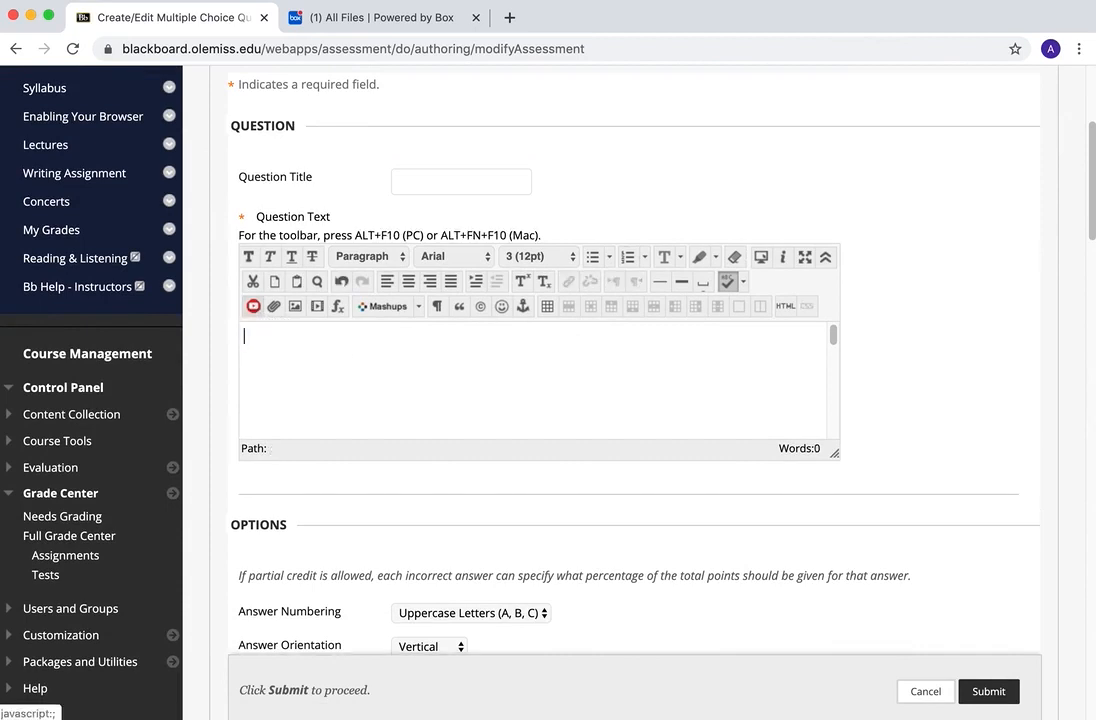
pyautogui.click(789, 307)
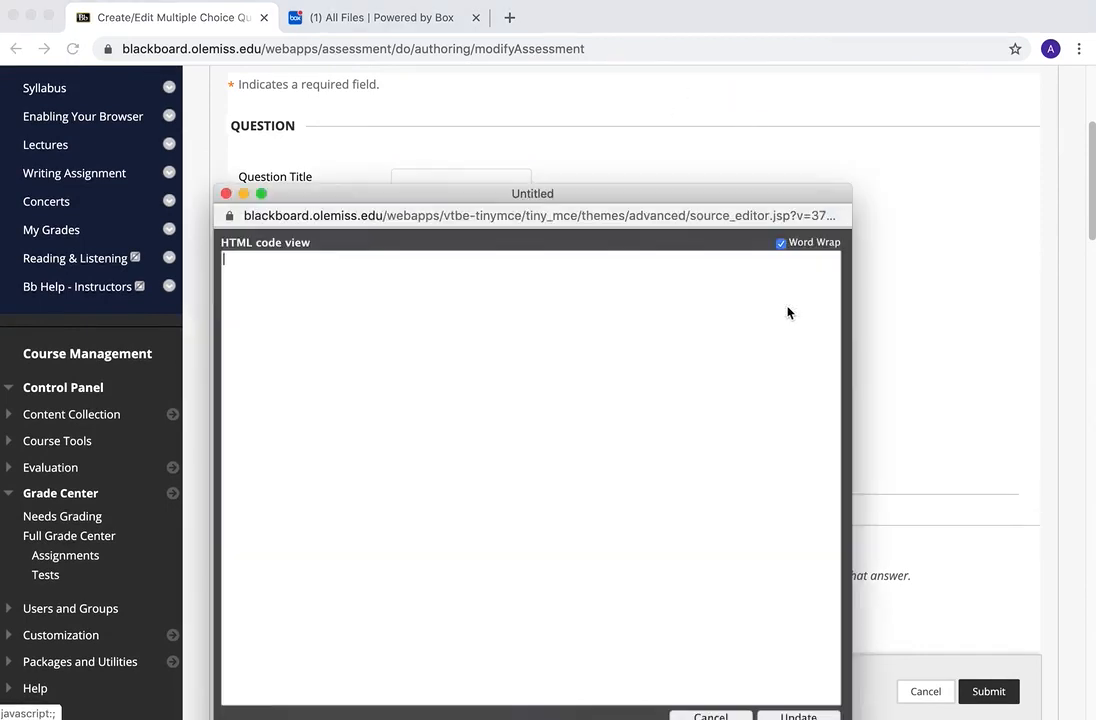
pyautogui.moveTo(617, 185); pyautogui.dragTo(618, 86)
pyautogui.write('Li')
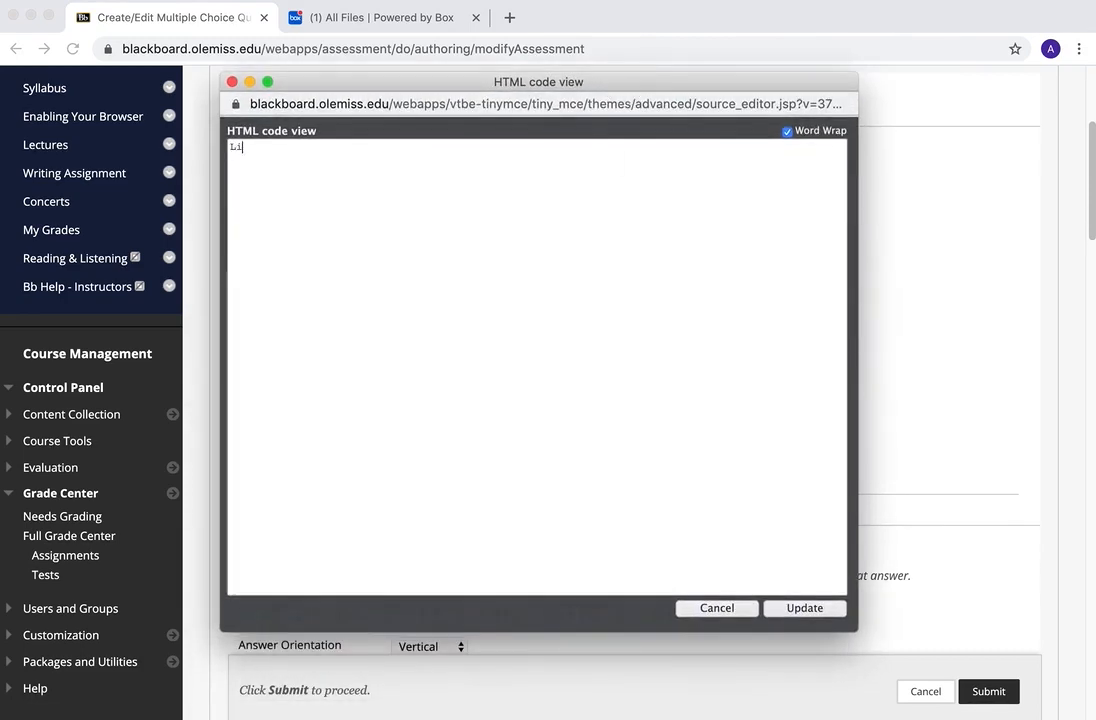
pyautogui.write('stening #1')
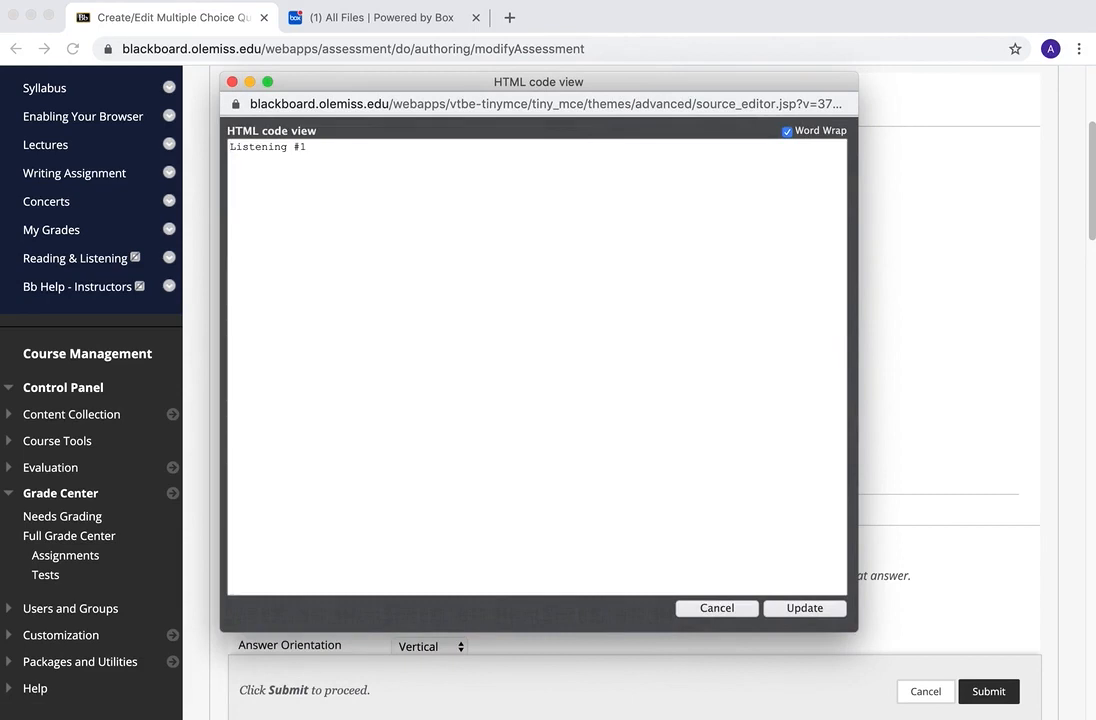
# Step: Wrap "Listening #1" in an <a> tag pair with an empty href="" attribute
pyautogui.write('<>')
pyautogui.write('a')
pyautogui.write('<')
pyautogui.write('h')
pyautogui.write('ref')
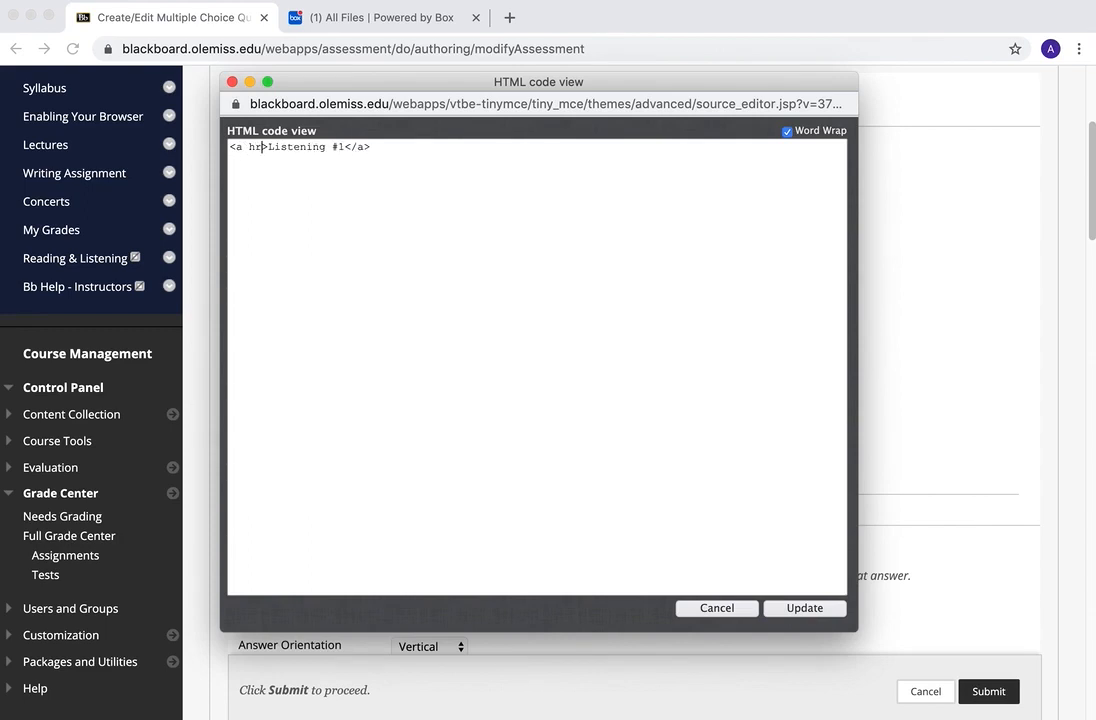
pyautogui.write('=""')
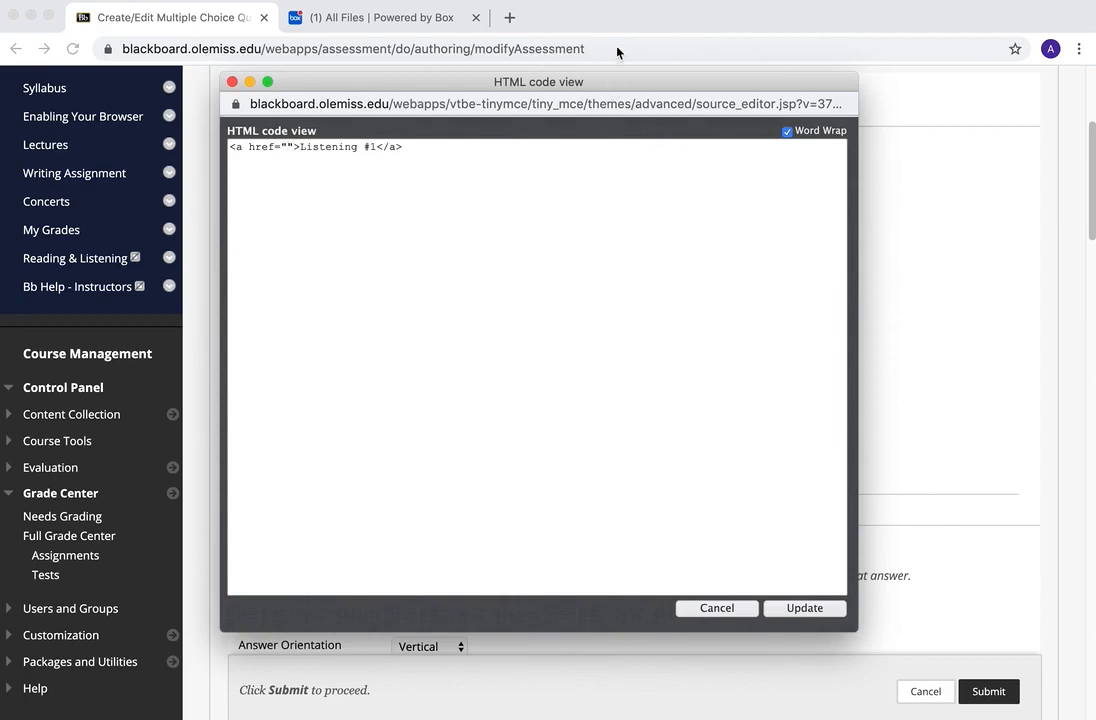
# Step: Switch to Box, open Listening_01.mp3 in the (MOCK EXAM) folder, pause its playback and copy its web address
pyautogui.click(345, 17)
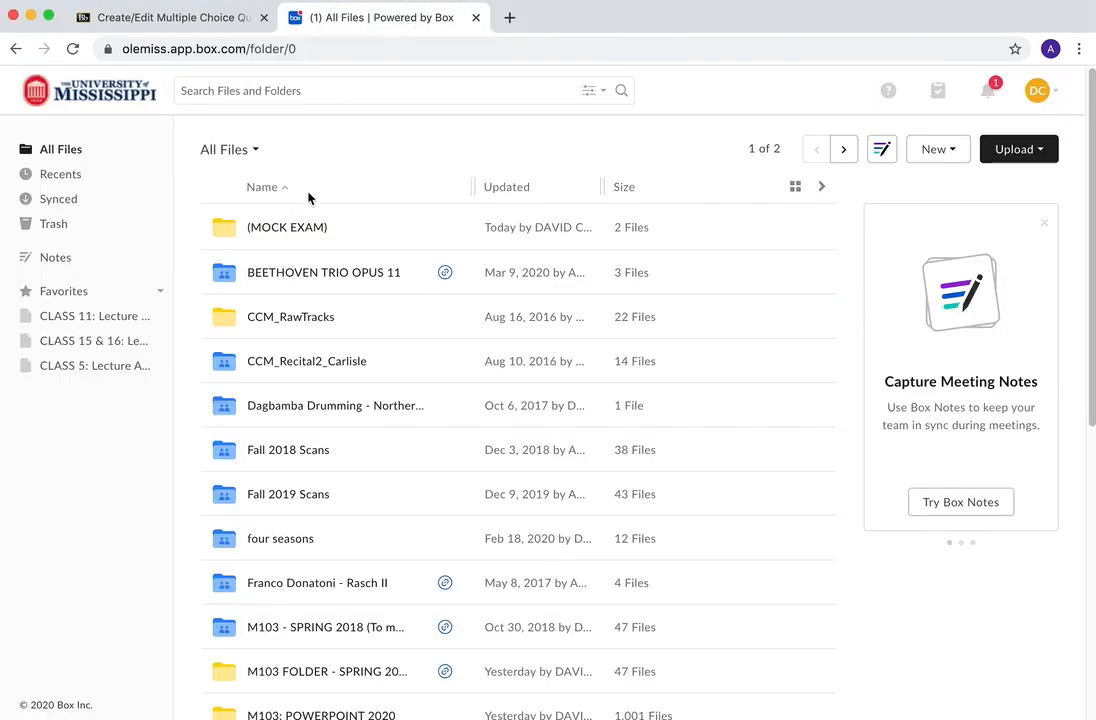
pyautogui.click(296, 236)
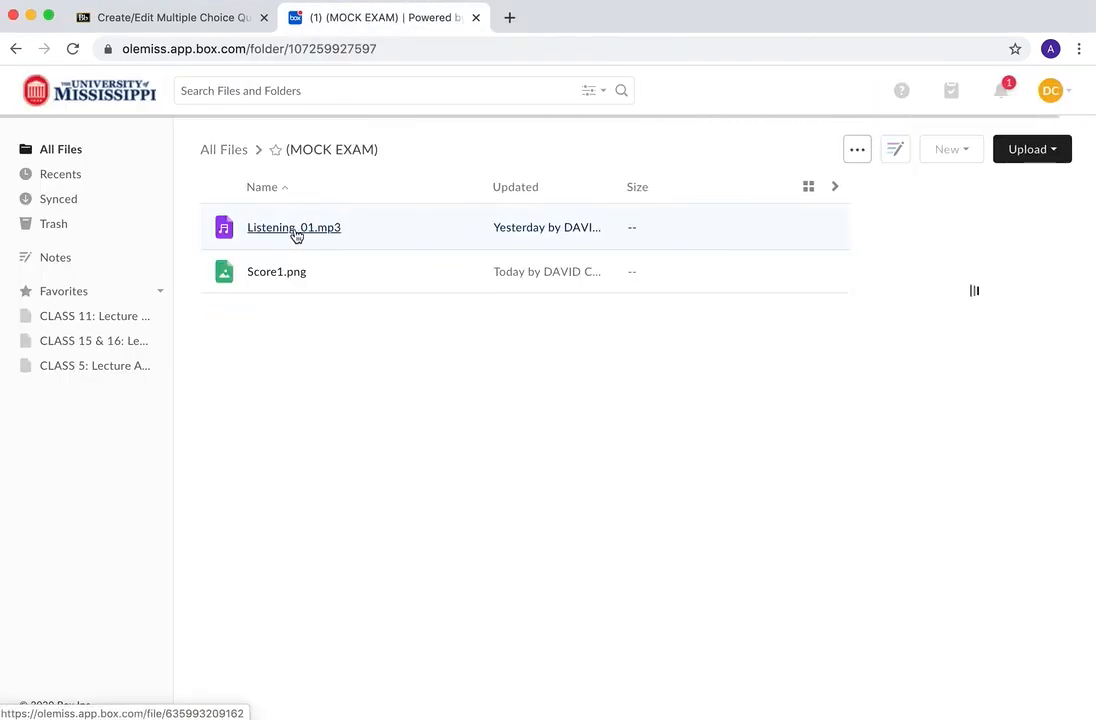
pyautogui.click(284, 234)
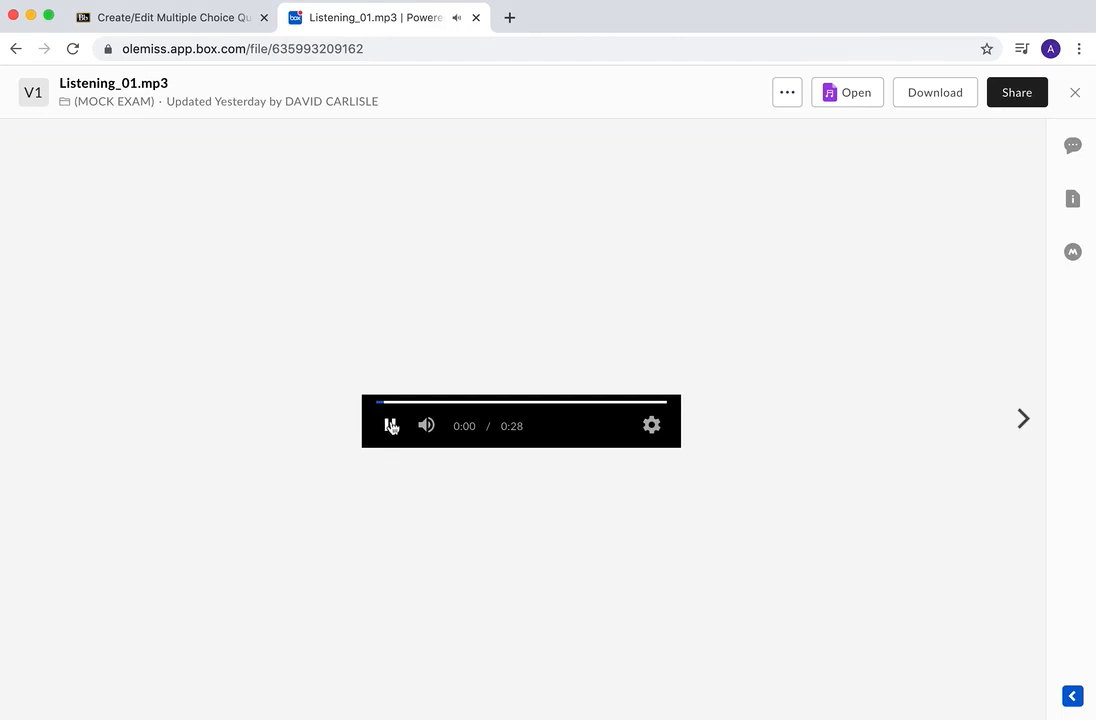
pyautogui.click(391, 427)
pyautogui.click(212, 48)
pyautogui.press('super+c')
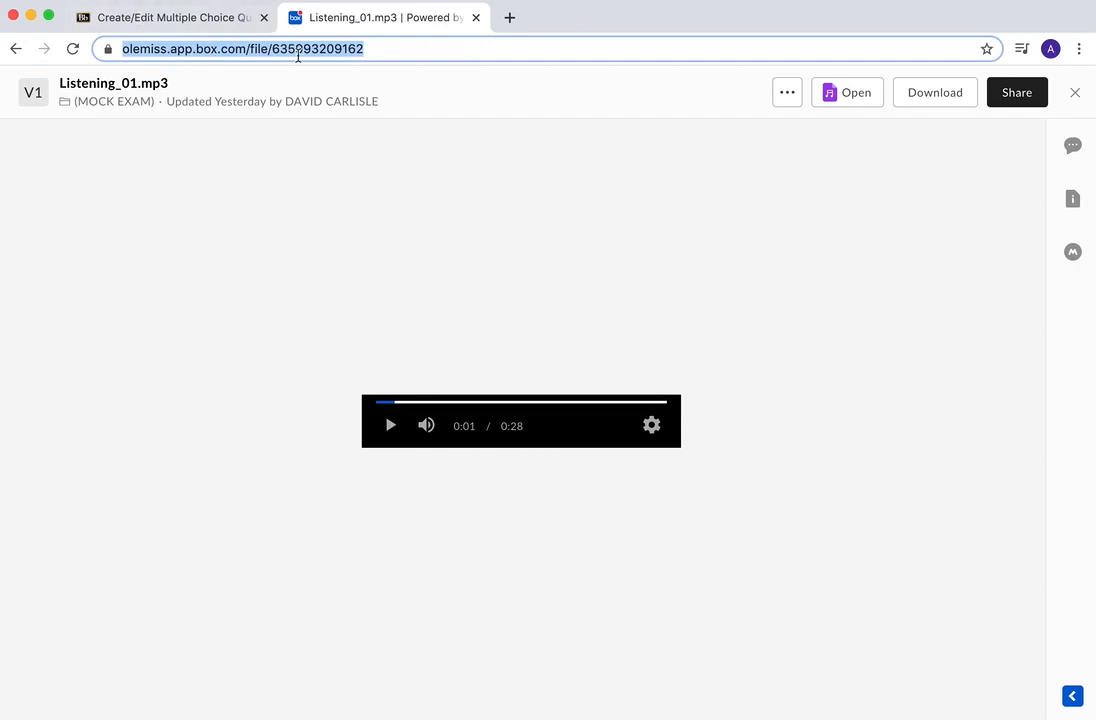
# Step: Return to the question's HTML code and paste the copied Box address between the href quotes
pyautogui.click(178, 26)
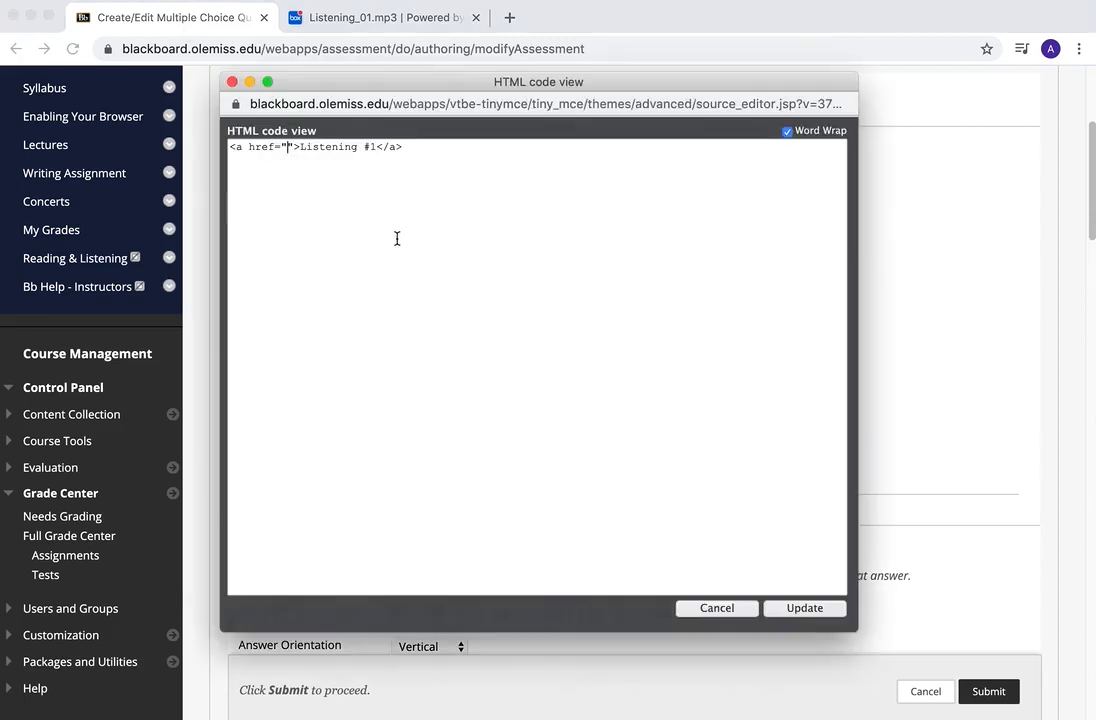
pyautogui.click(288, 147)
pyautogui.press('super+v')
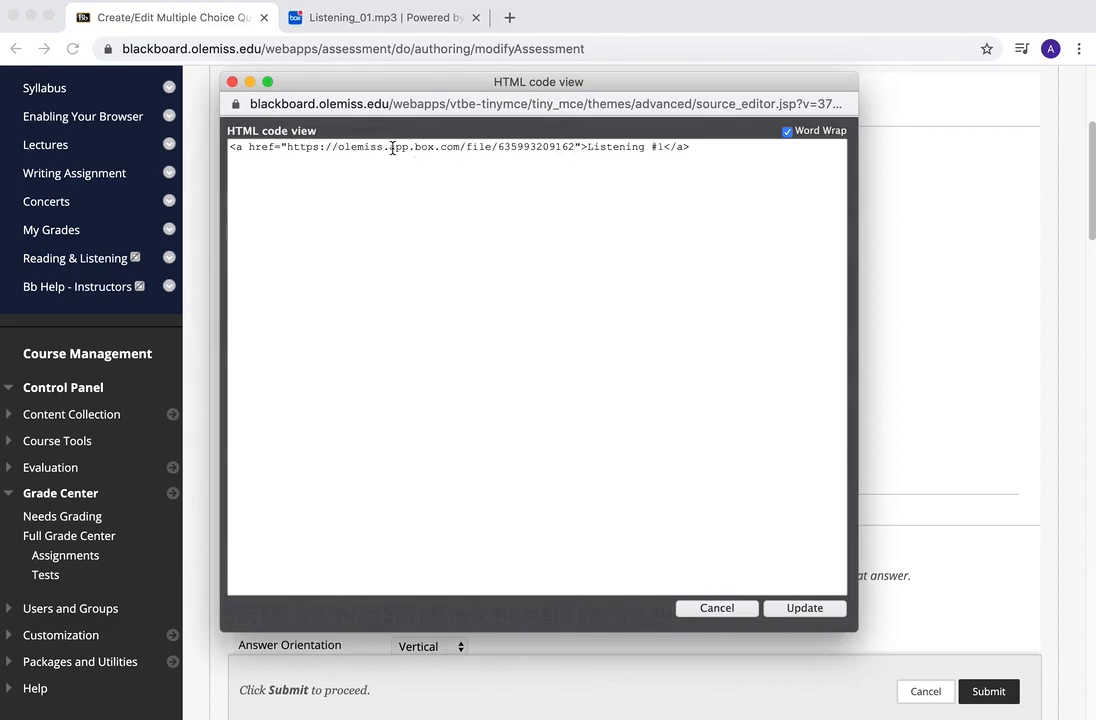
# Step: Add target="_blank" to the Listening #1 link's opening tag
pyautogui.click(581, 147)
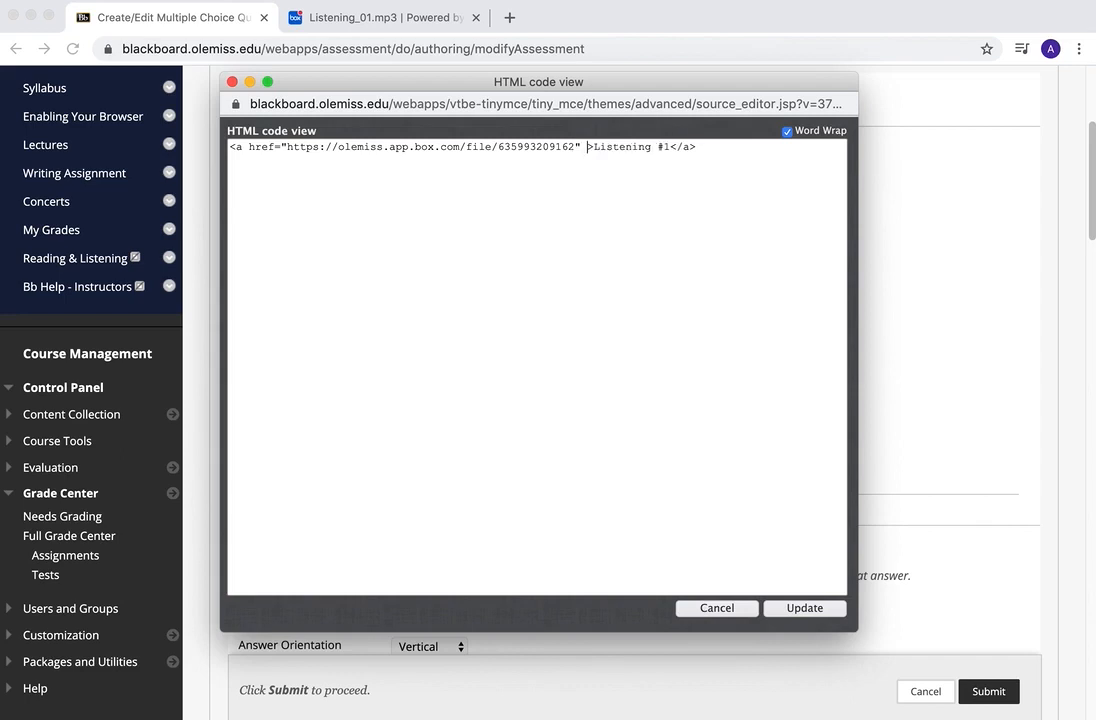
pyautogui.write('target')
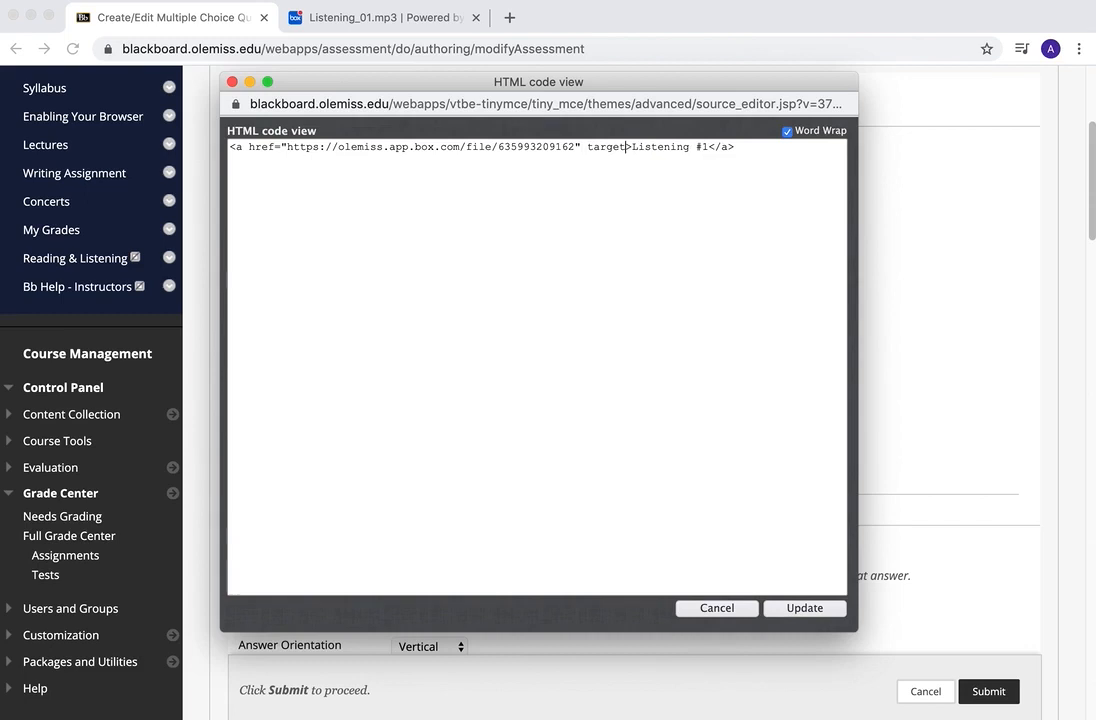
pyautogui.write('=""')
pyautogui.press('Left')
pyautogui.write('_blank')
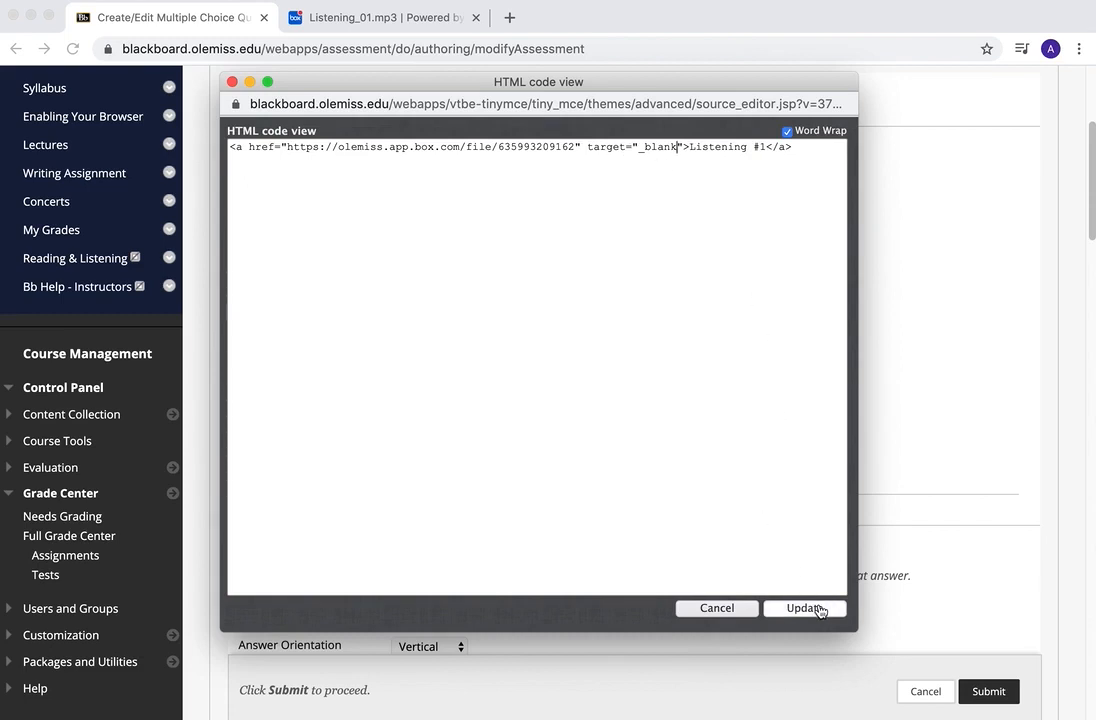
# Step: Check the Listening #1 link's opening tag, text and closing tag, and update the question text with the code
pyautogui.moveTo(766, 147); pyautogui.dragTo(797, 148)
pyautogui.moveTo(689, 147); pyautogui.dragTo(227, 148)
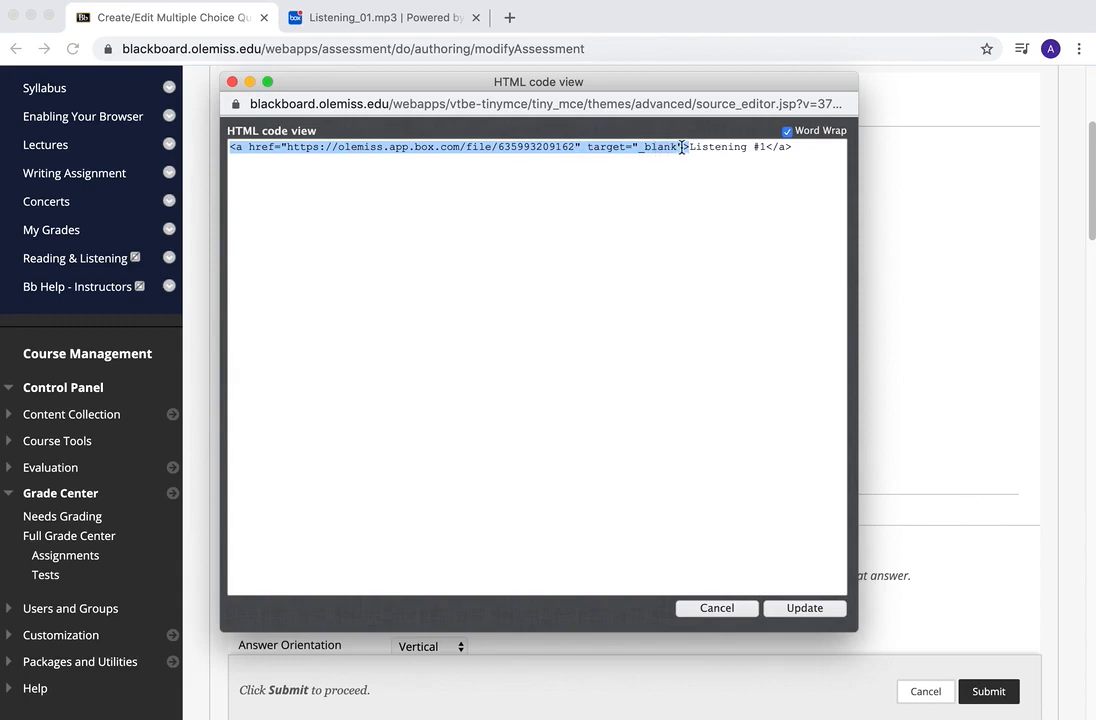
pyautogui.click(236, 148)
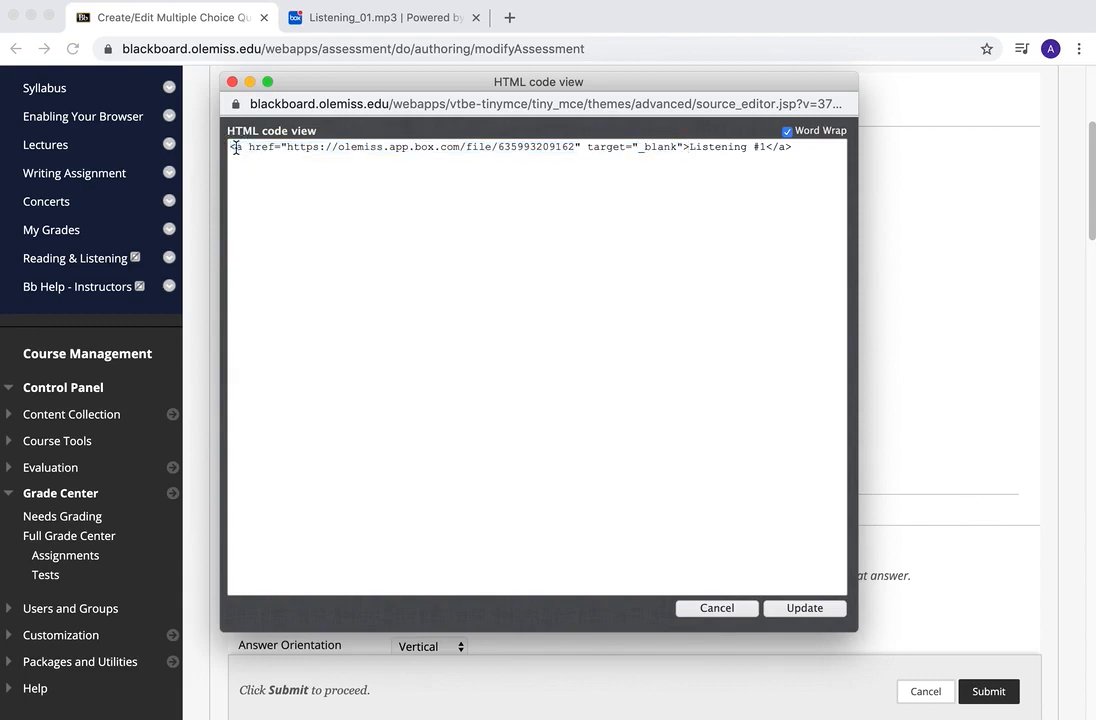
pyautogui.click(684, 147)
pyautogui.moveTo(688, 147); pyautogui.dragTo(767, 147)
pyautogui.click(786, 611)
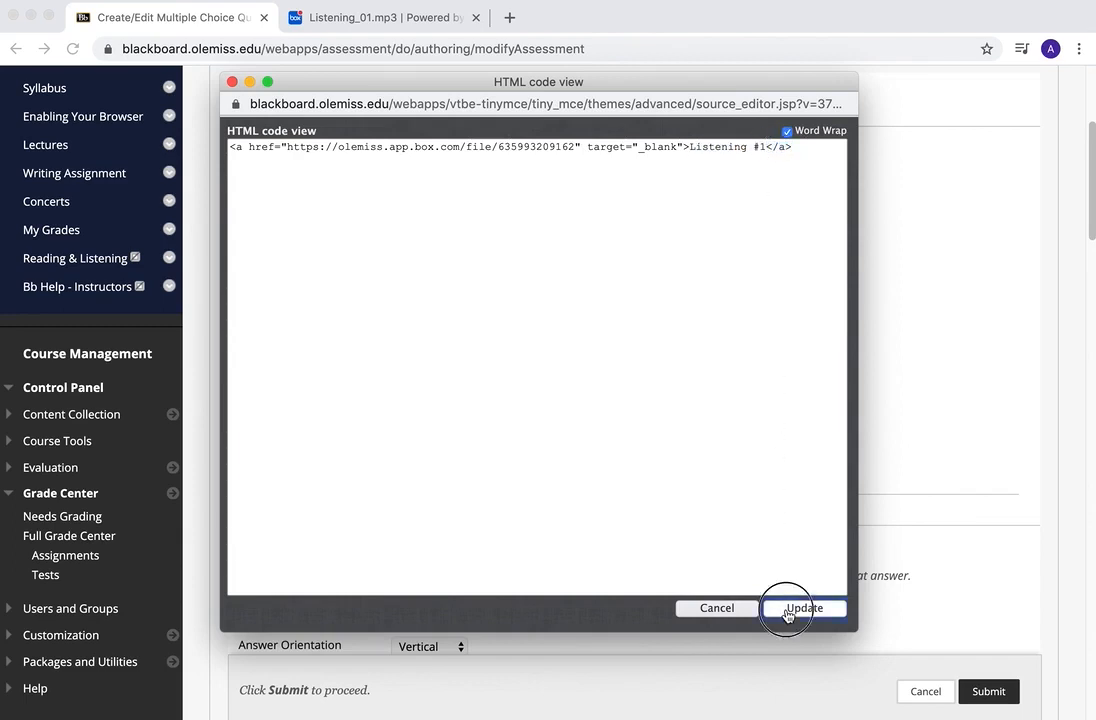
# Step: Add ": What is the composer depicting in this example?" after the Listening #1 link, review the answer choices and submit the question
pyautogui.click(446, 331)
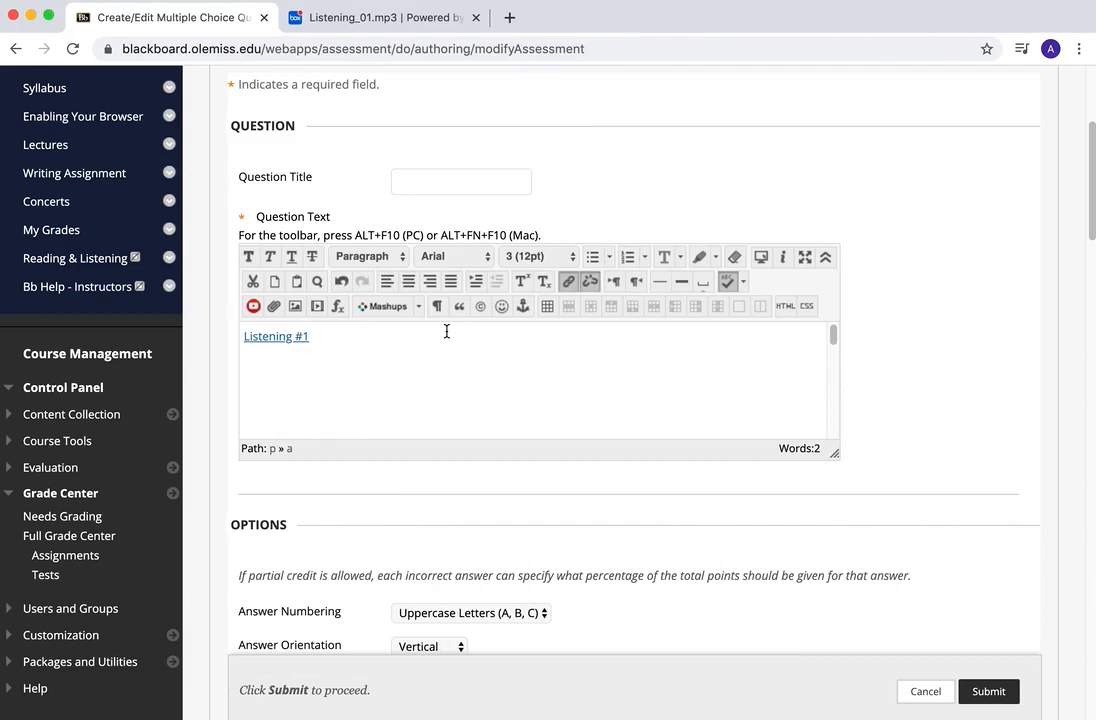
pyautogui.write(': What is the composer')
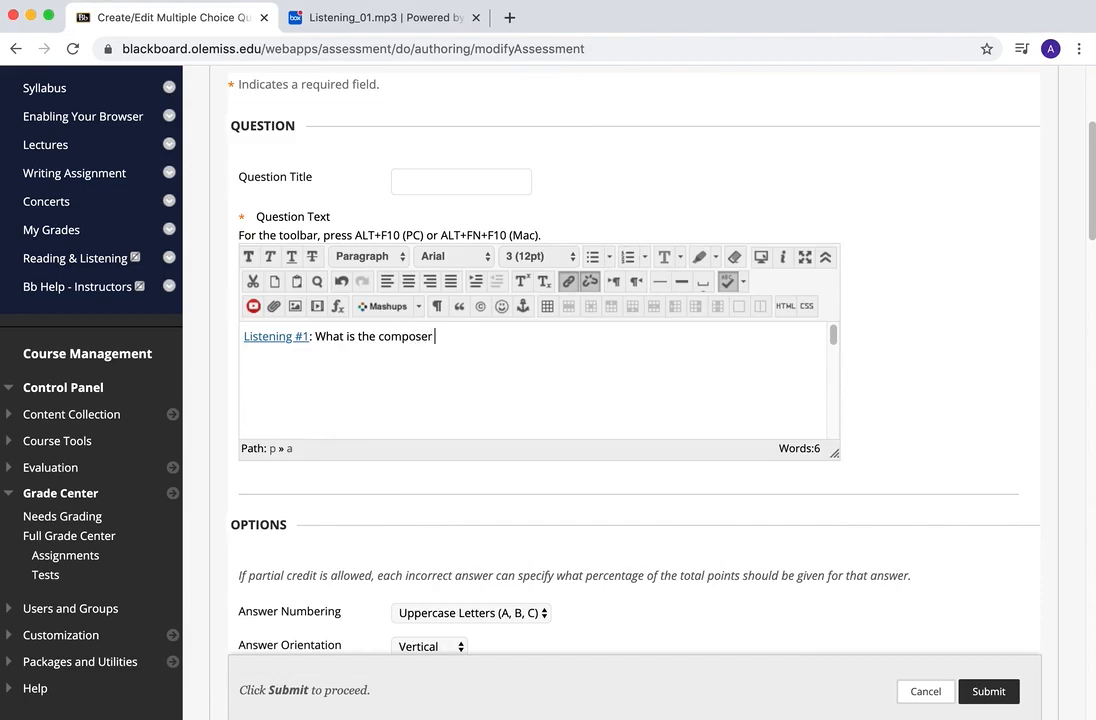
pyautogui.write(' depicting in this example?')
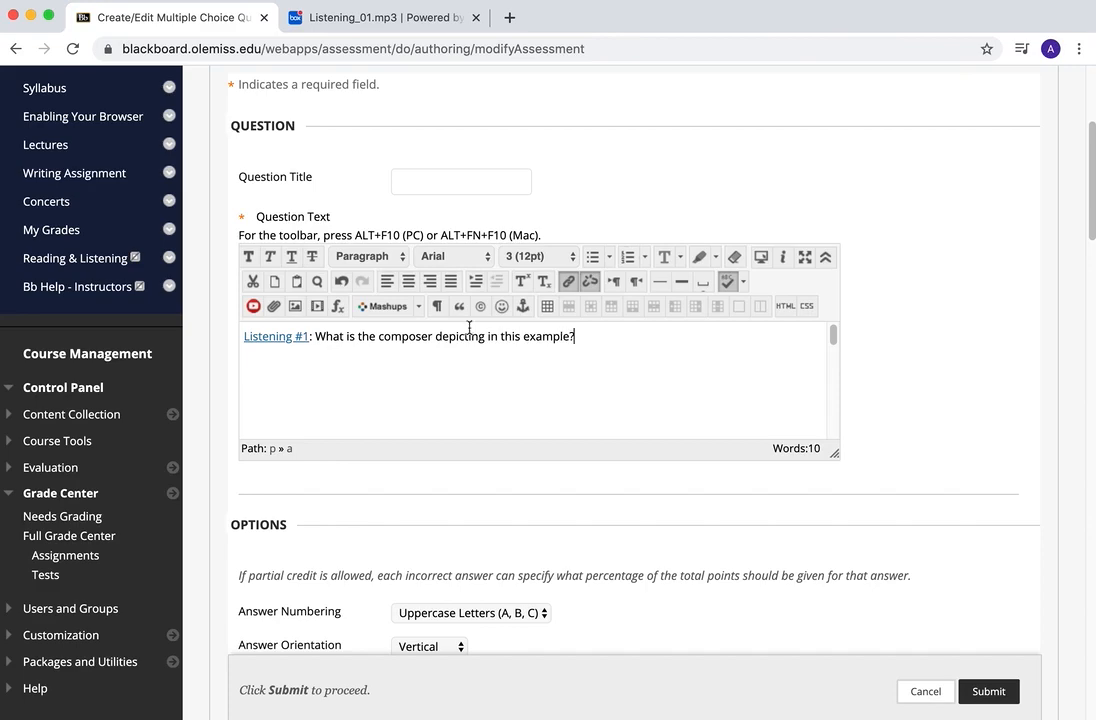
pyautogui.scroll(-10, 947, 301)
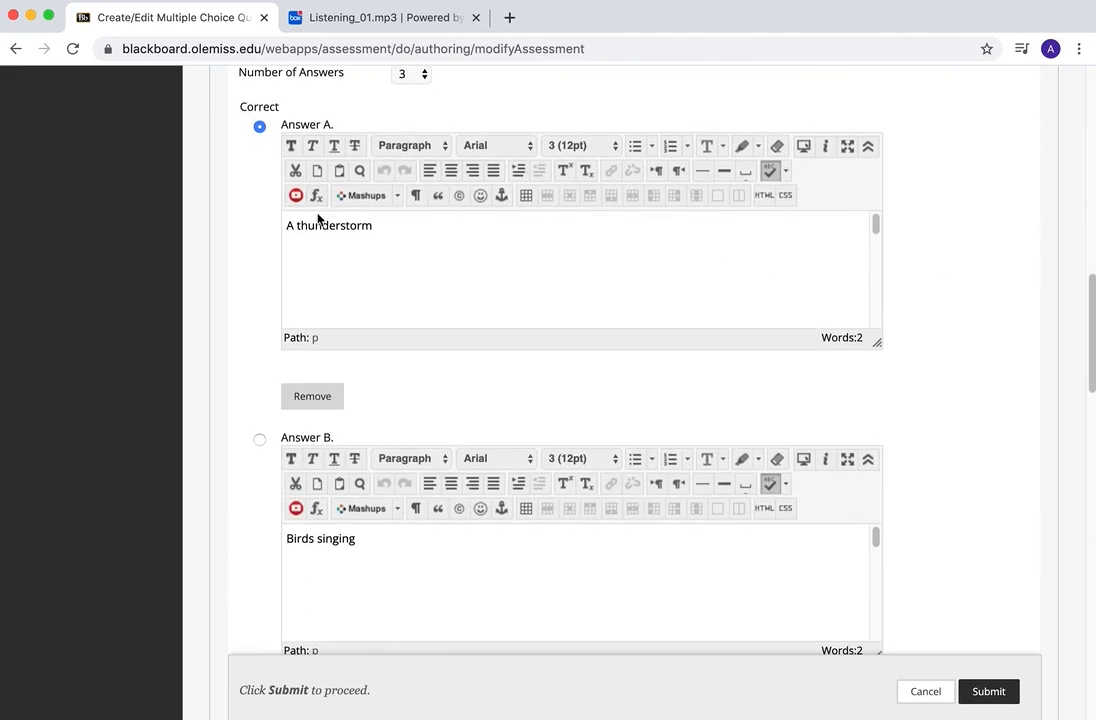
pyautogui.scroll(-10, 930, 342)
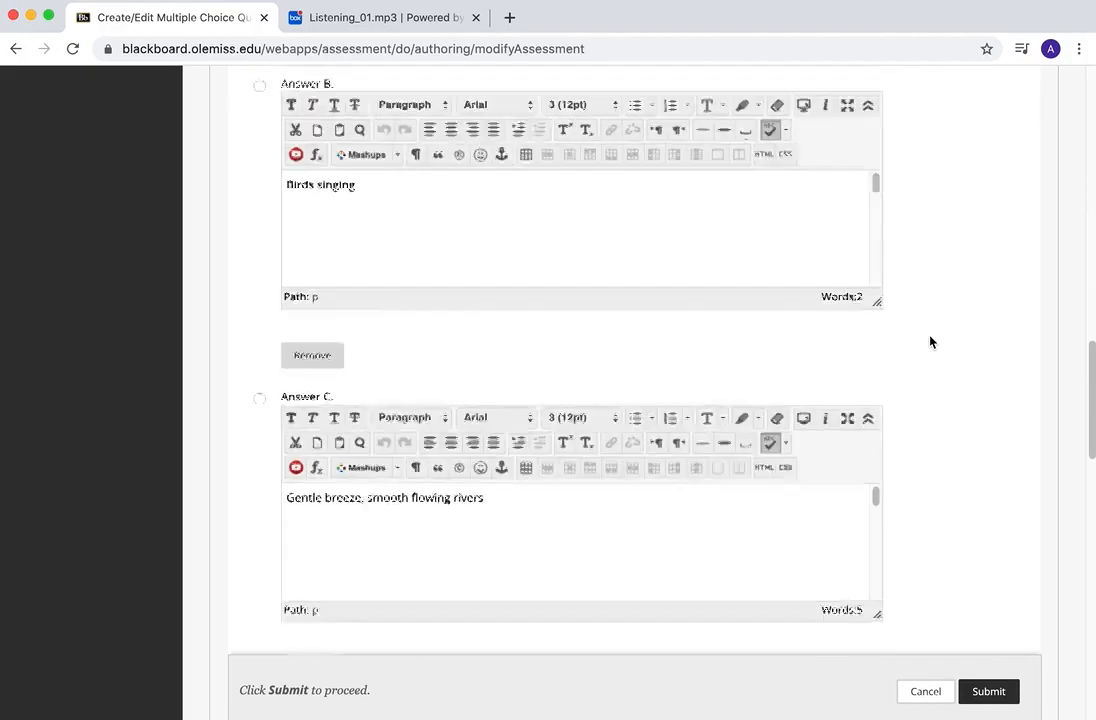
pyautogui.click(988, 691)
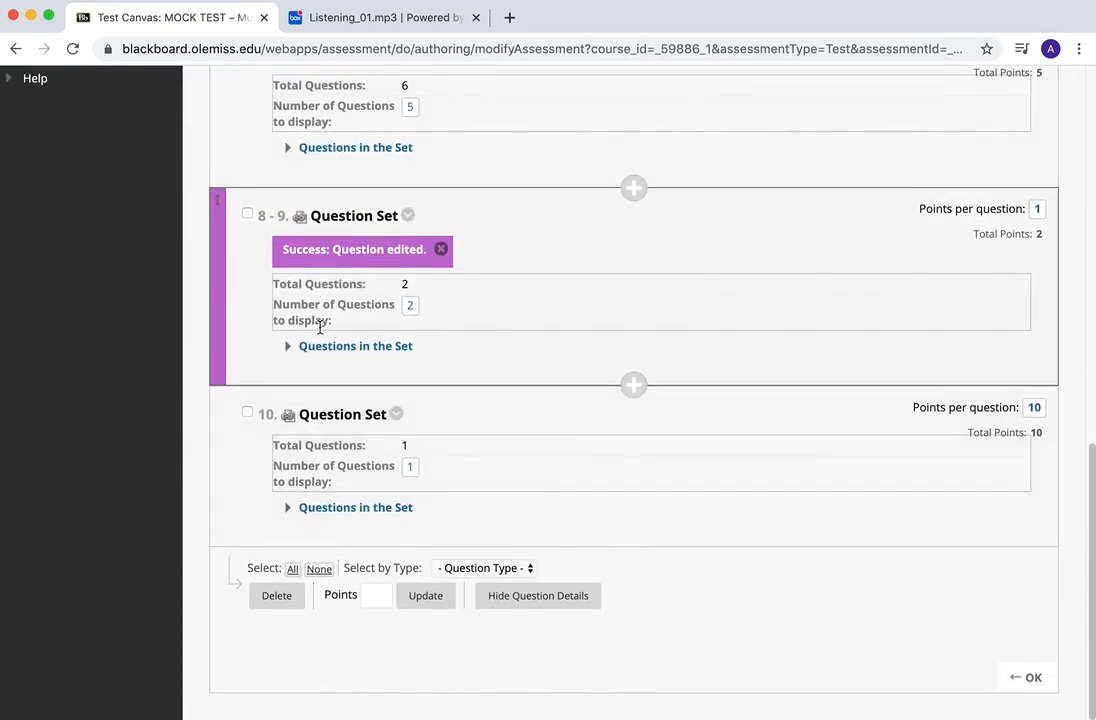
# Step: Expand the questions in set 8 - 9, check the Listening #1 question's details and close them
pyautogui.click(352, 347)
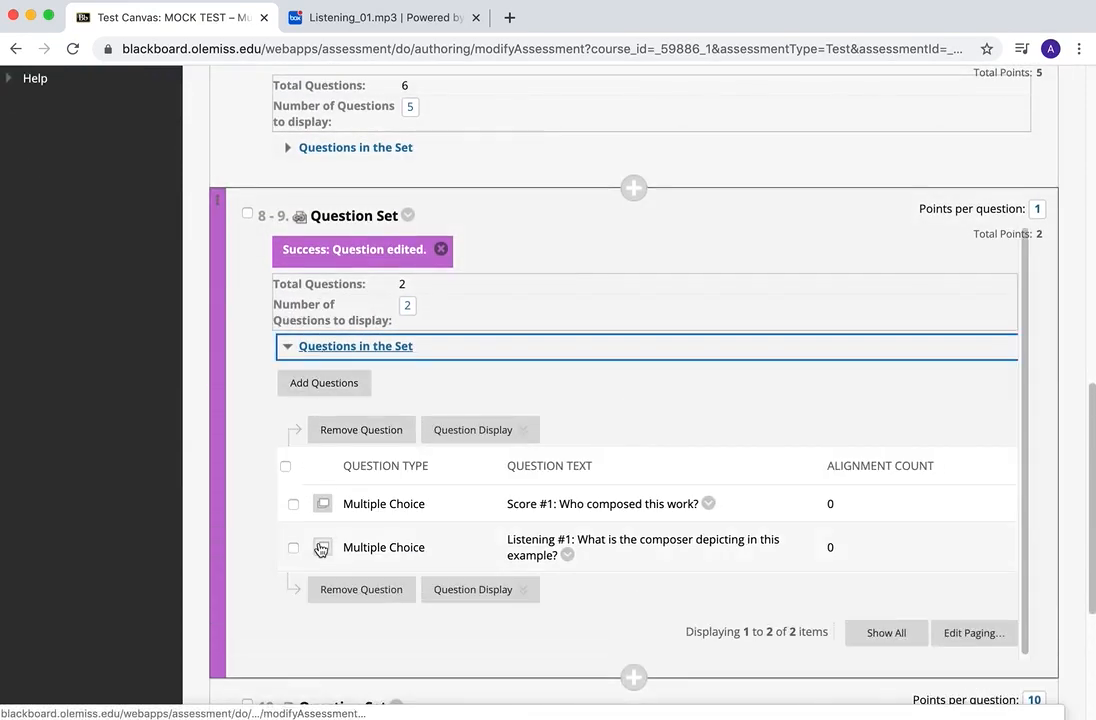
pyautogui.click(322, 548)
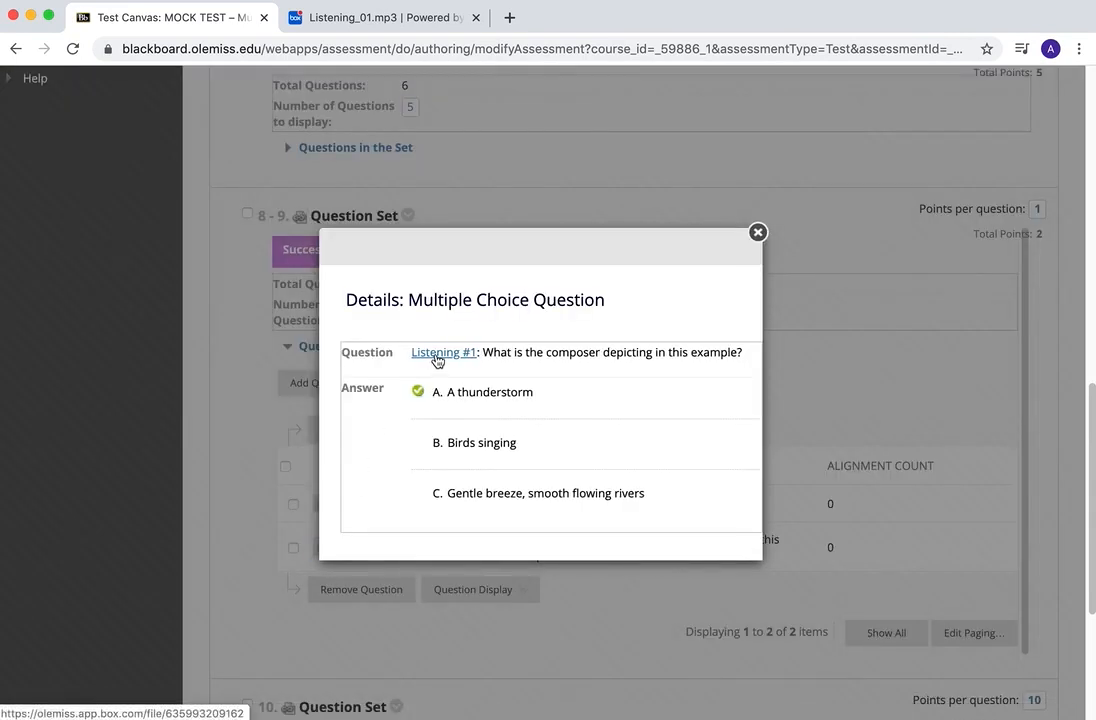
pyautogui.click(758, 232)
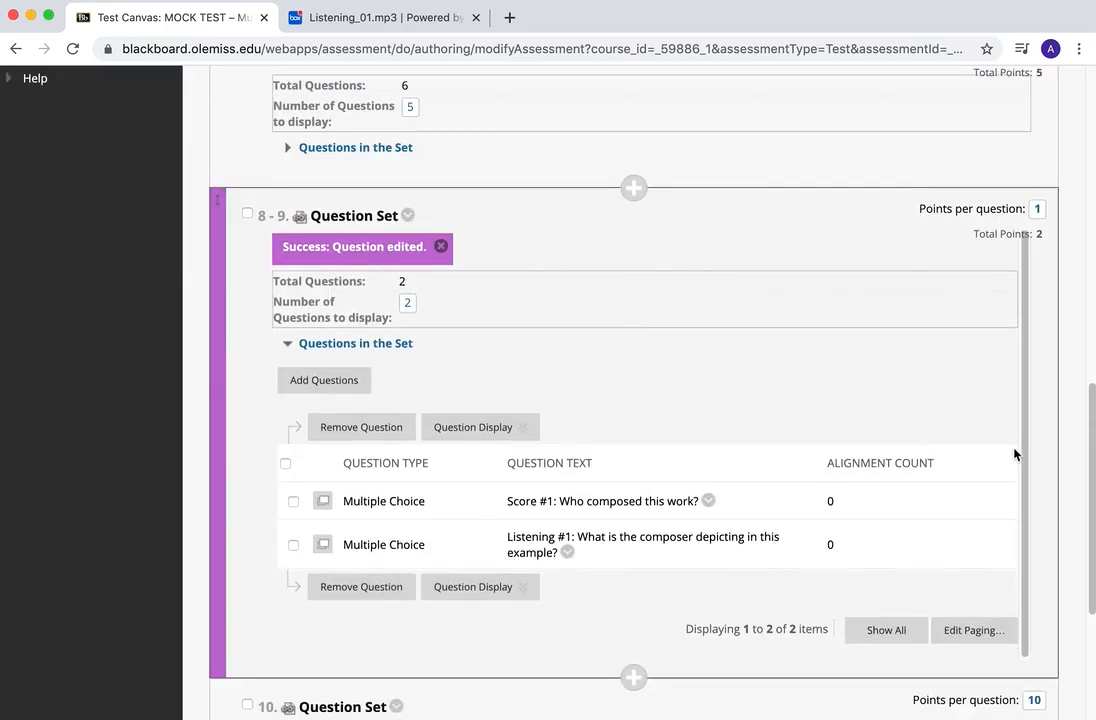
# Step: Leave the test canvas and begin a preview of MOCK TEST from the MOCK EXAM content area
pyautogui.scroll(-3, 1013, 453)
pyautogui.click(1027, 670)
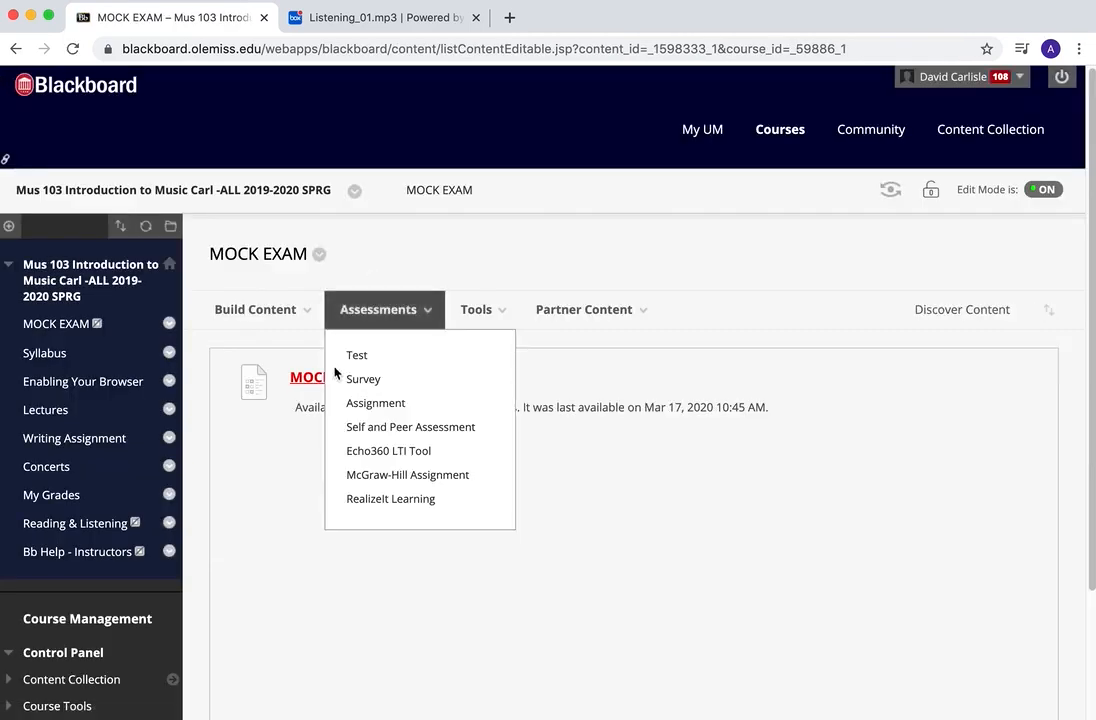
pyautogui.click(322, 386)
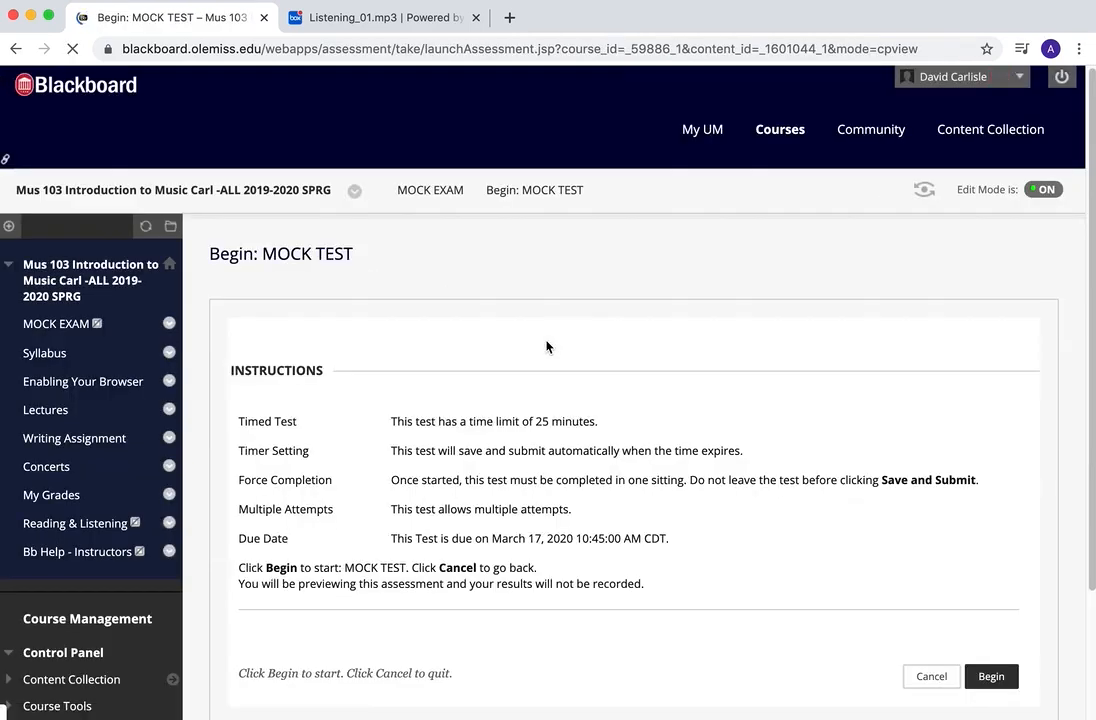
pyautogui.click(980, 675)
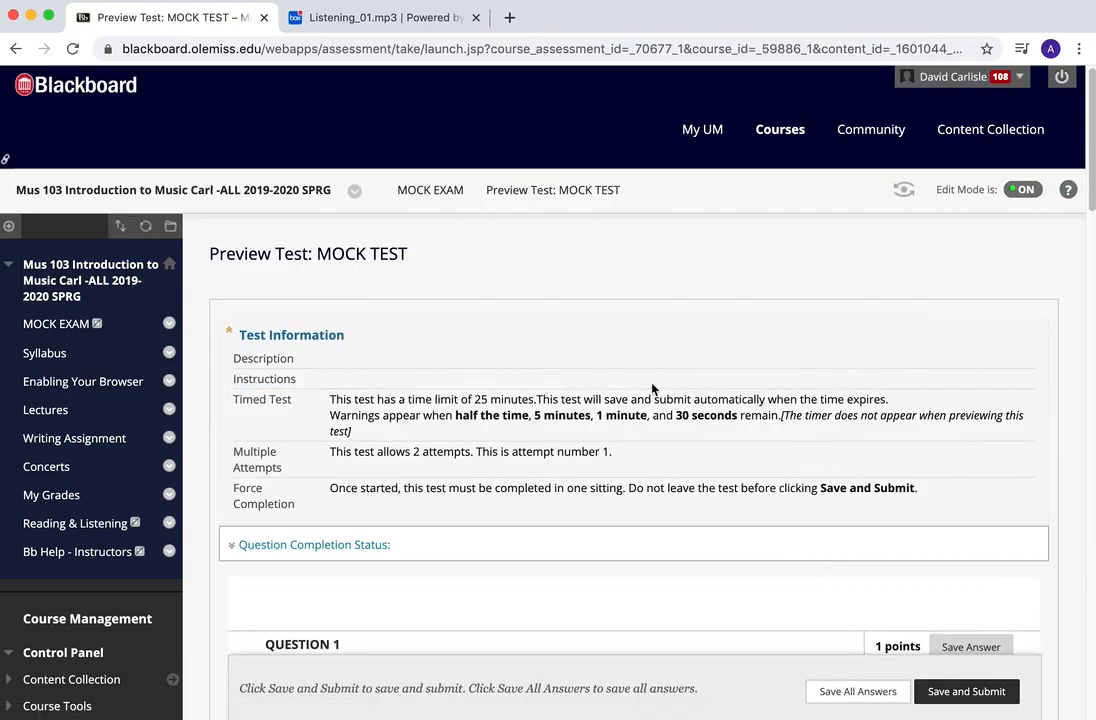
# Step: Test question 8's Listening #1 link, close the old Listening_01.mp3 tab, pause the newly opened audio and return to the test preview
pyautogui.scroll(-15, 652, 389)
pyautogui.scroll(-6, 652, 389)
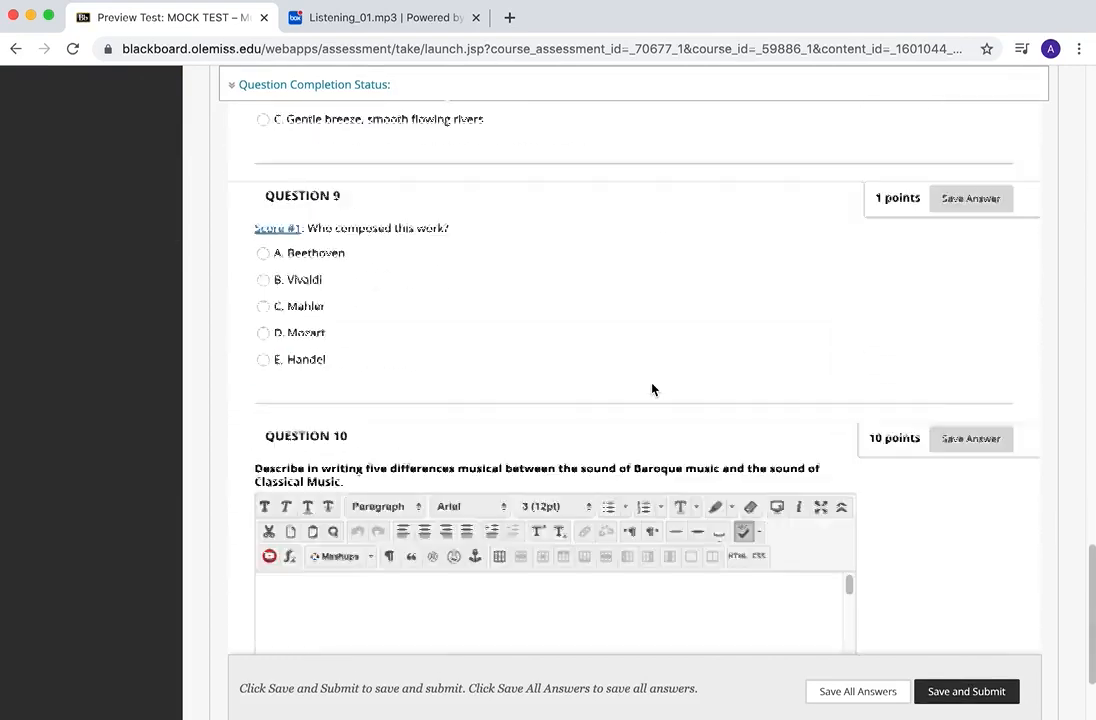
pyautogui.scroll(3, 652, 389)
pyautogui.scroll(1, 652, 389)
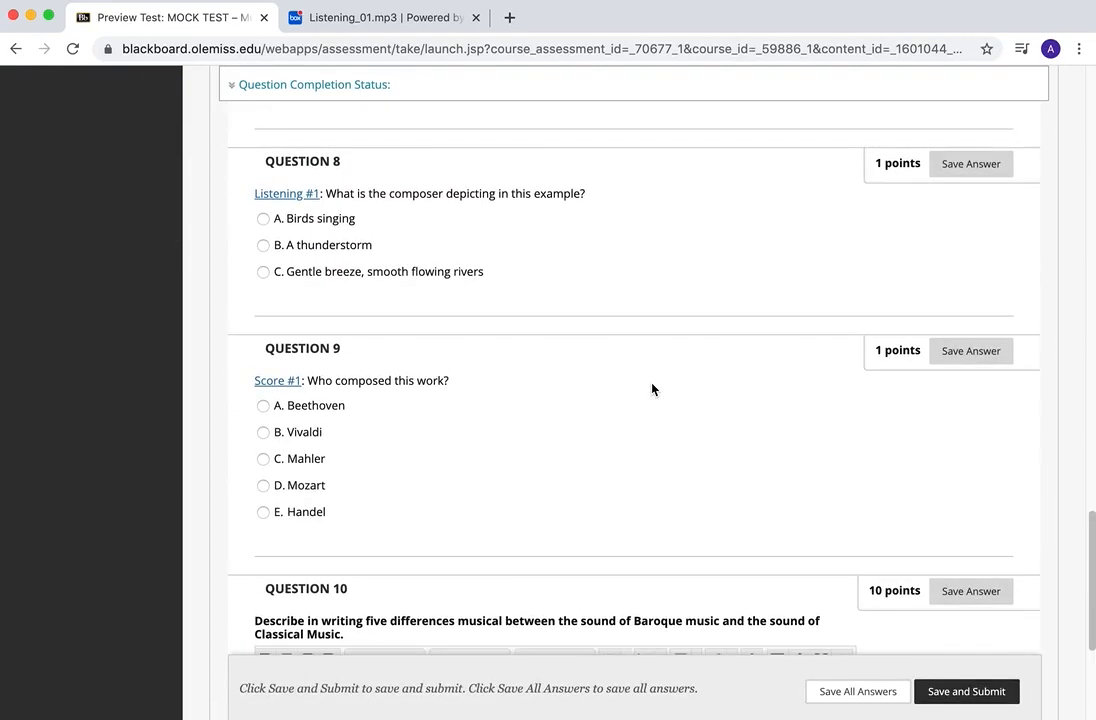
pyautogui.click(280, 195)
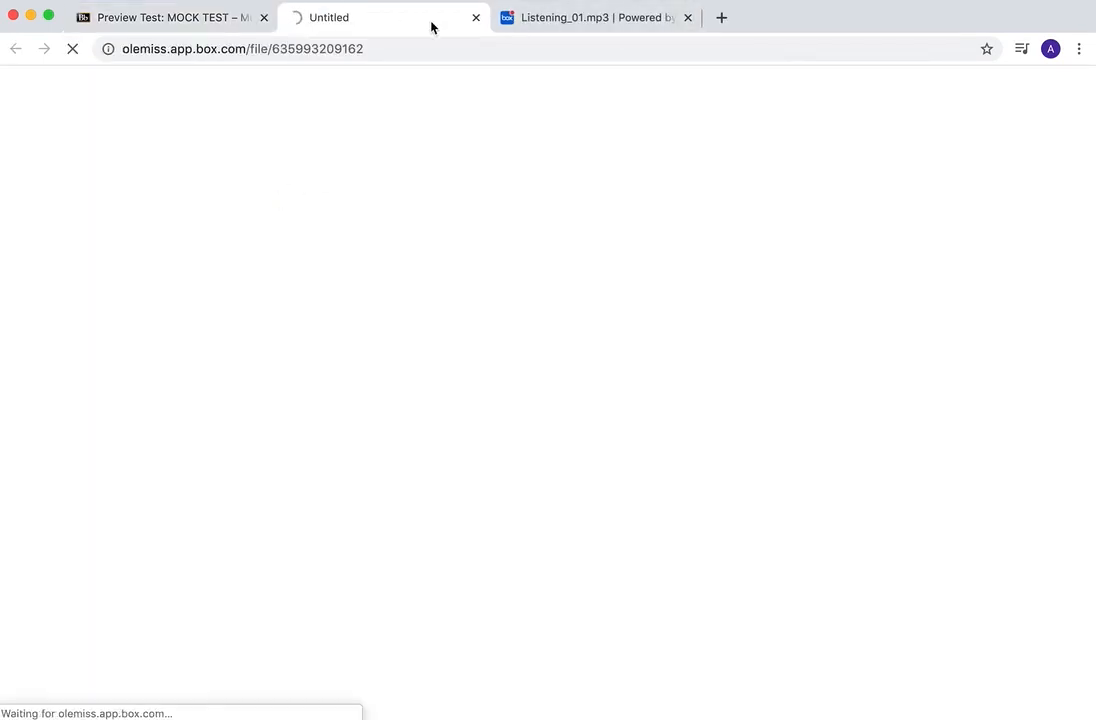
pyautogui.click(688, 17)
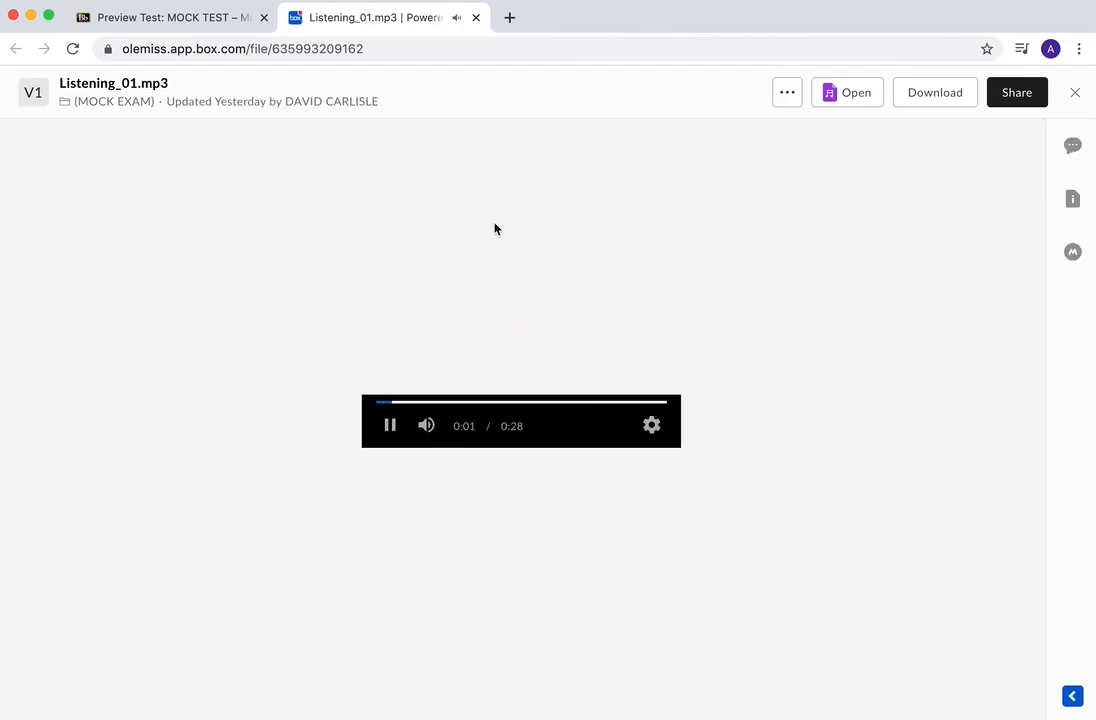
pyautogui.click(390, 425)
pyautogui.click(207, 15)
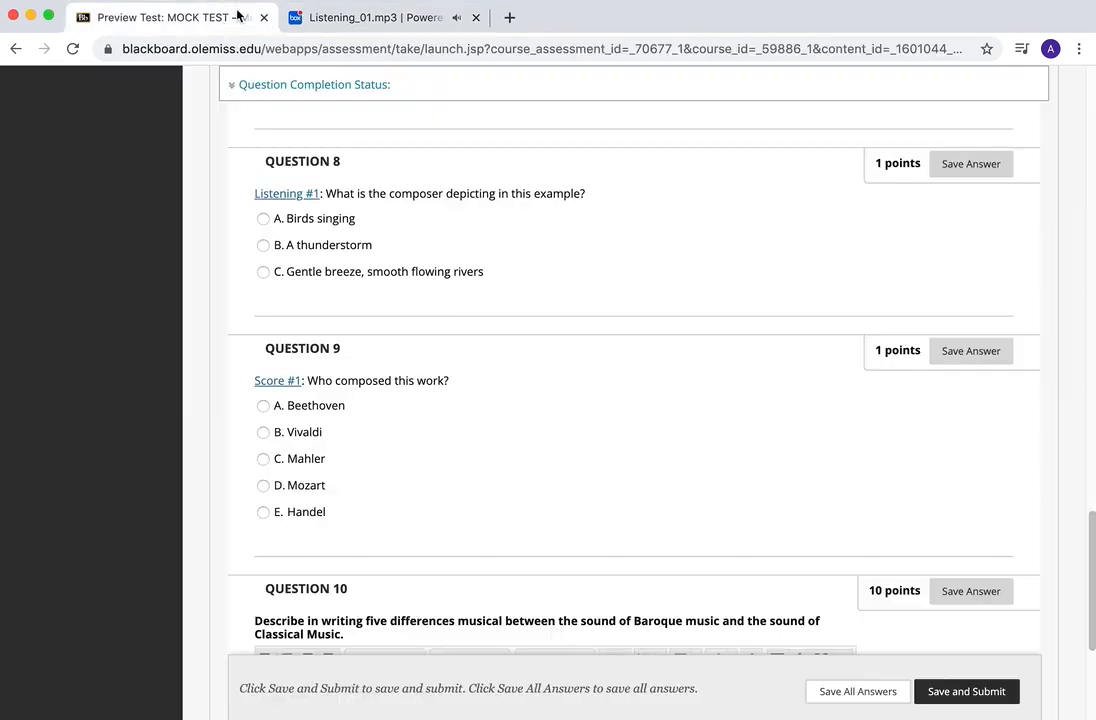